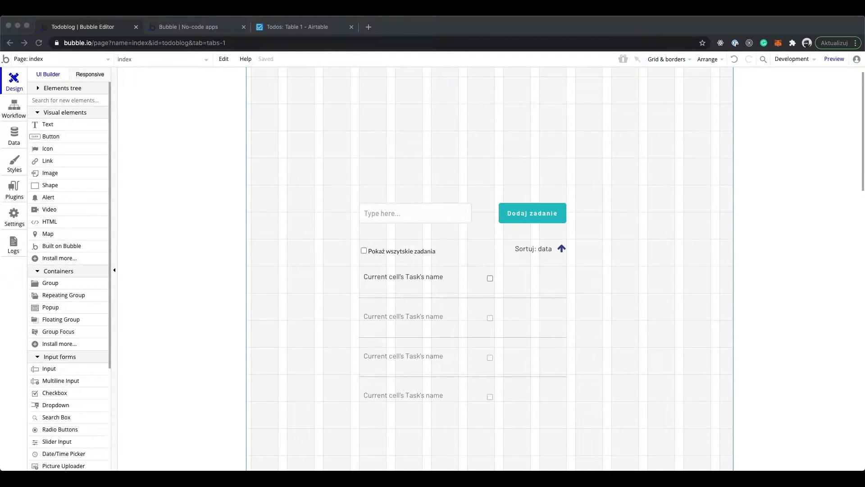
Switch to the Airtable Todos tab listing the four records test1–test4
click(285, 29)
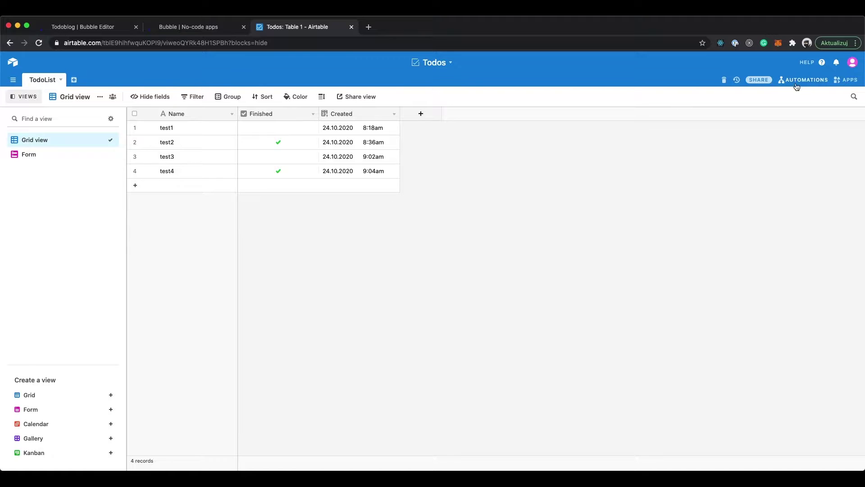
Glance at the Airtable account menu, then go back to the Todoblog Bubble editor tab
click(852, 62)
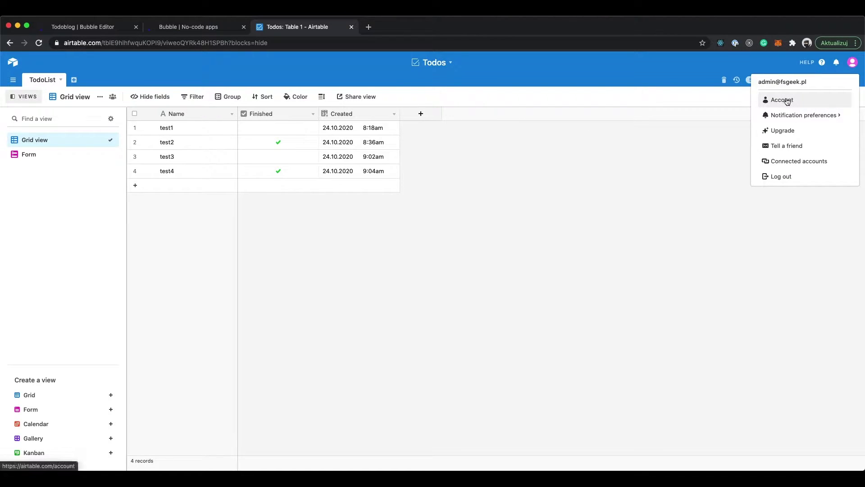
click(580, 205)
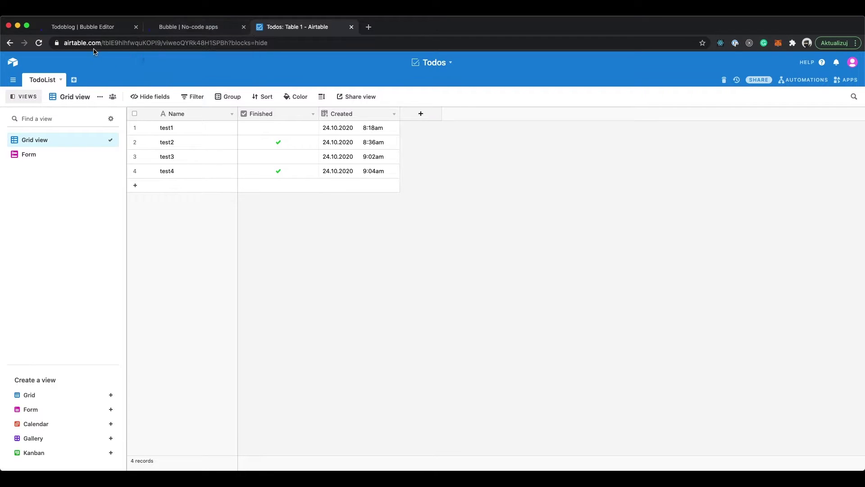
click(83, 27)
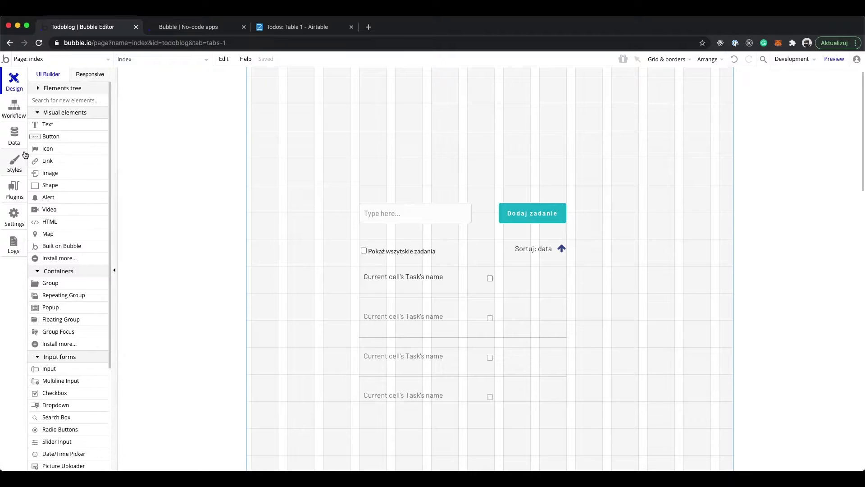
Search plugins for 'airtab' and install the Airtable plugin made by Bubble
click(11, 193)
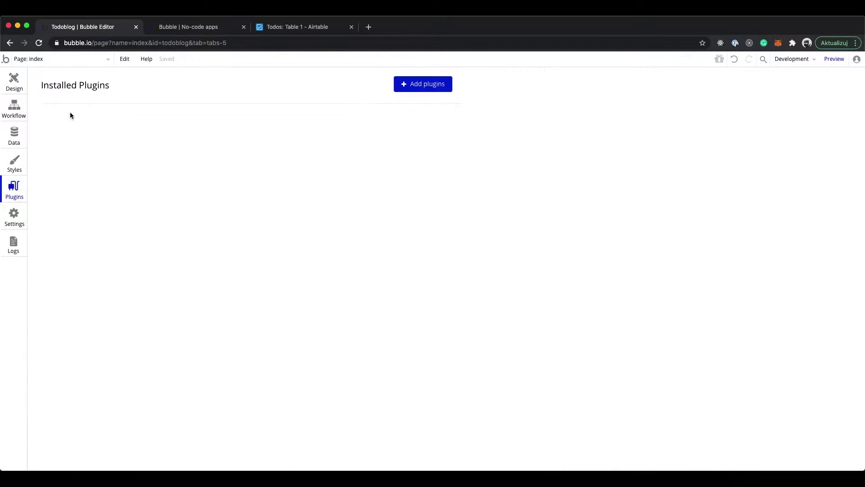
click(418, 84)
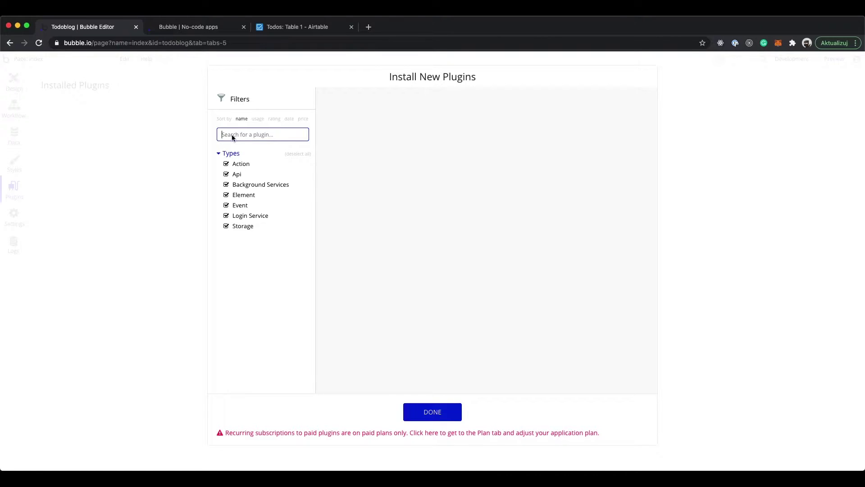
text(airtab)
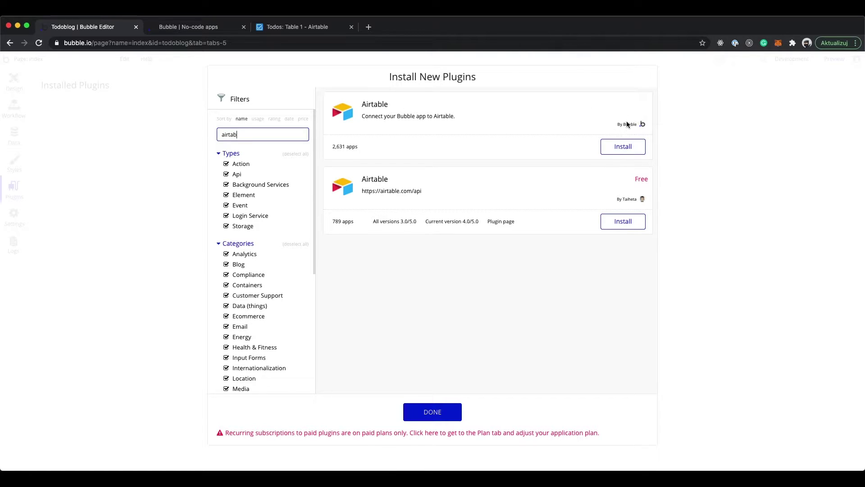
click(623, 150)
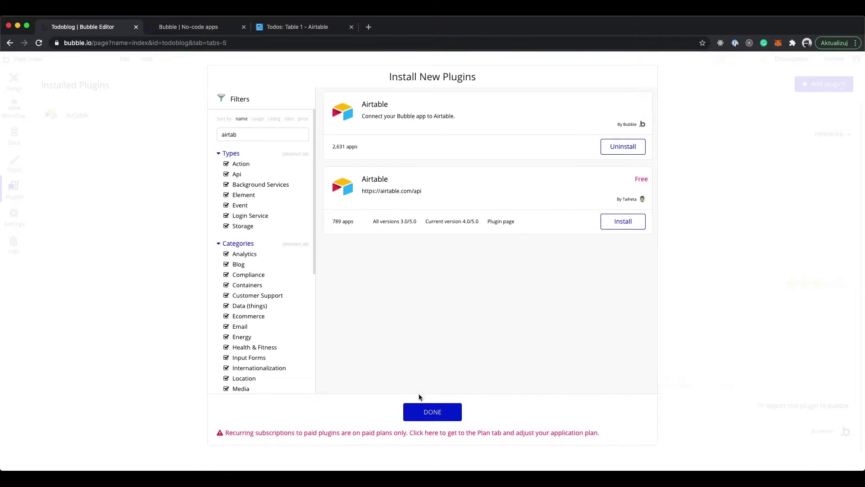
click(415, 412)
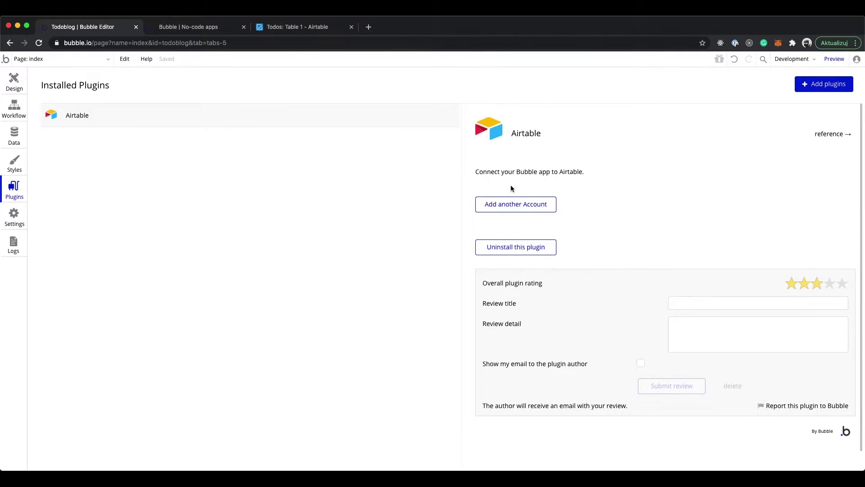
Add an Airtable account labelled 'Moje' and paste in the account's API key
click(517, 205)
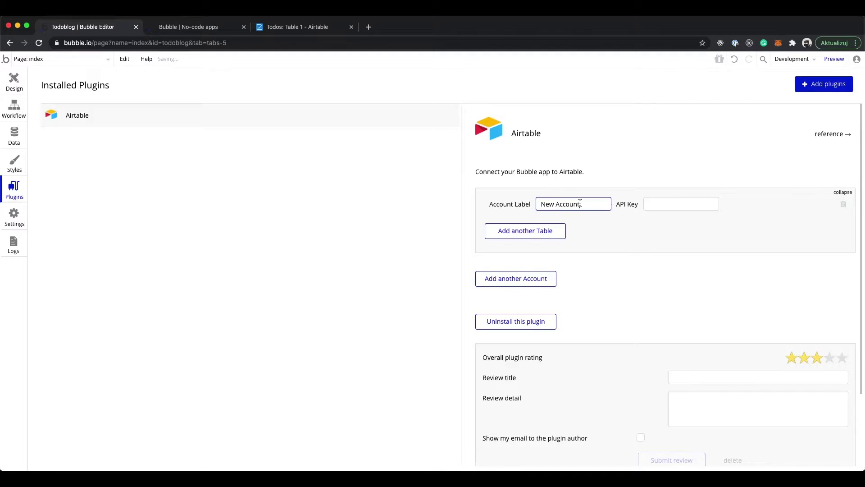
key(super+a)
text(Moje)
mouse_move(626, 205)
mouse_down()
mouse_move(615, 205)
mouse_move(636, 204)
mouse_up()
click(636, 204)
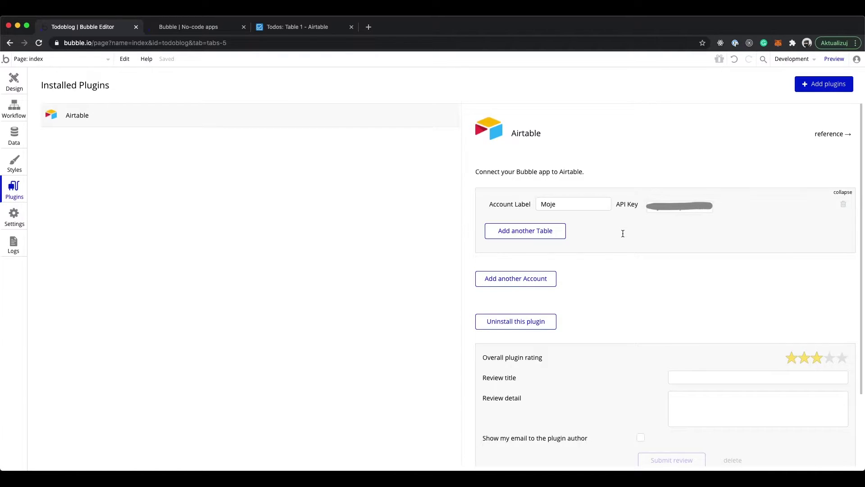
Add the Todos base's TodoList table with Grid view to the Airtable account
click(502, 235)
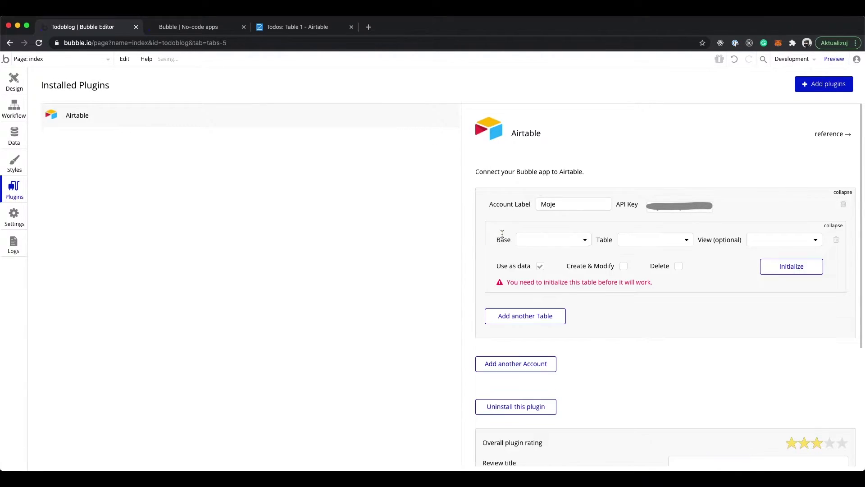
click(550, 240)
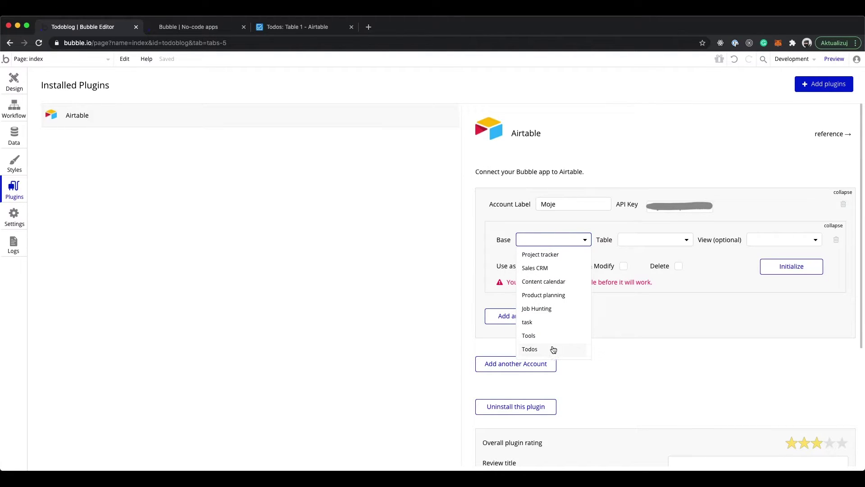
click(537, 350)
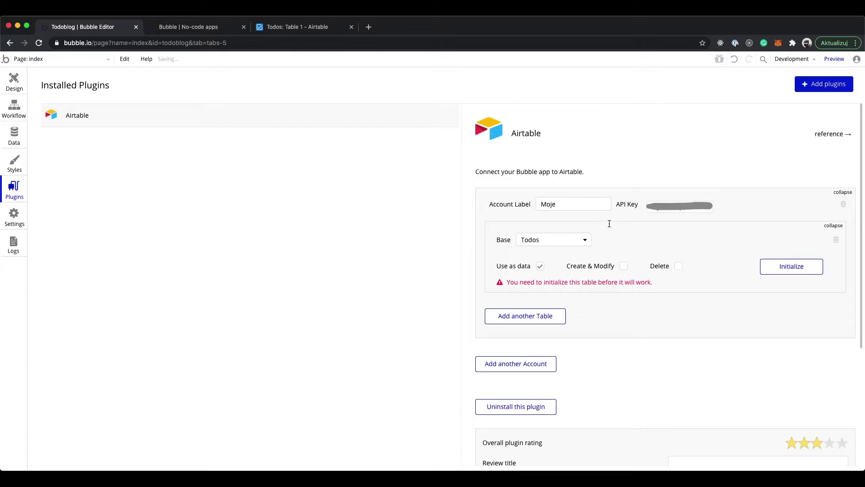
click(637, 242)
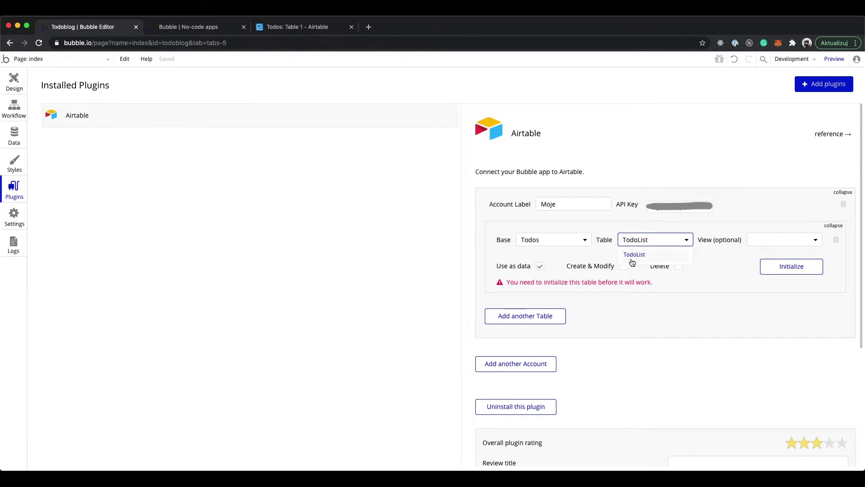
click(638, 257)
click(794, 241)
click(767, 268)
Allow Create & Modify, then initialize and save TodoList's Created, Finished and Name fields
click(624, 267)
click(793, 272)
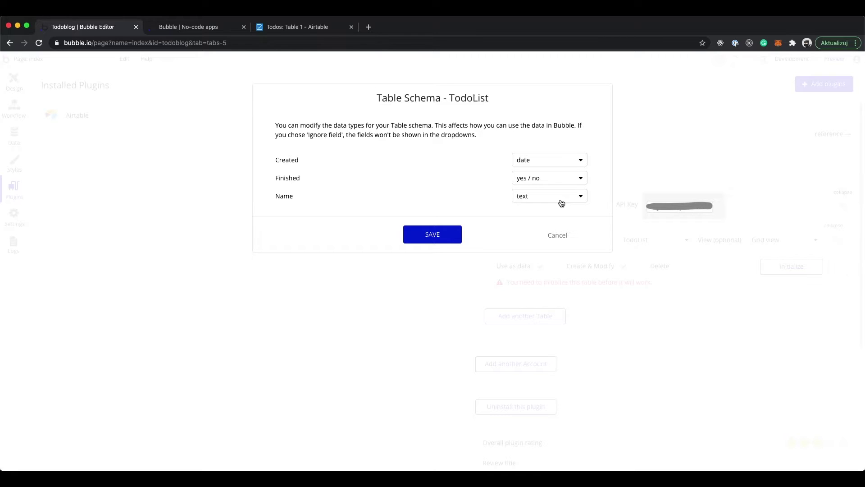
click(455, 239)
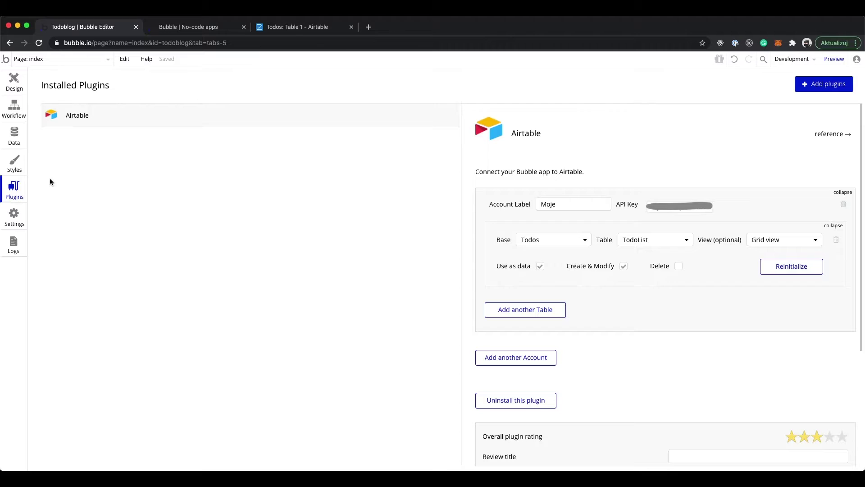
click(14, 109)
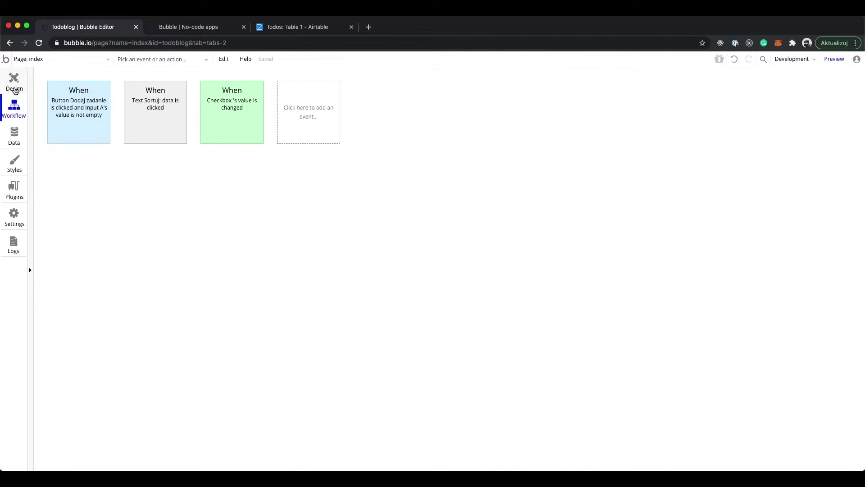
Change RepeatingGroup Task's content type to TodoList and delete its old Search for Tasks source
click(14, 82)
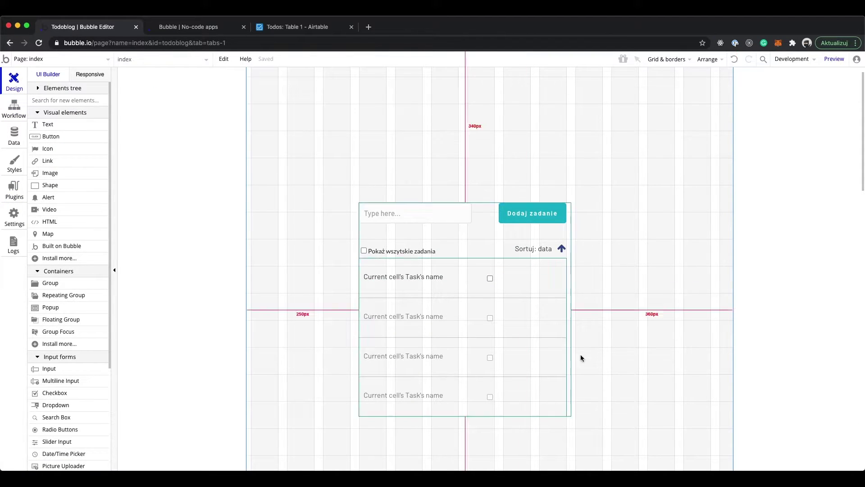
click(532, 297)
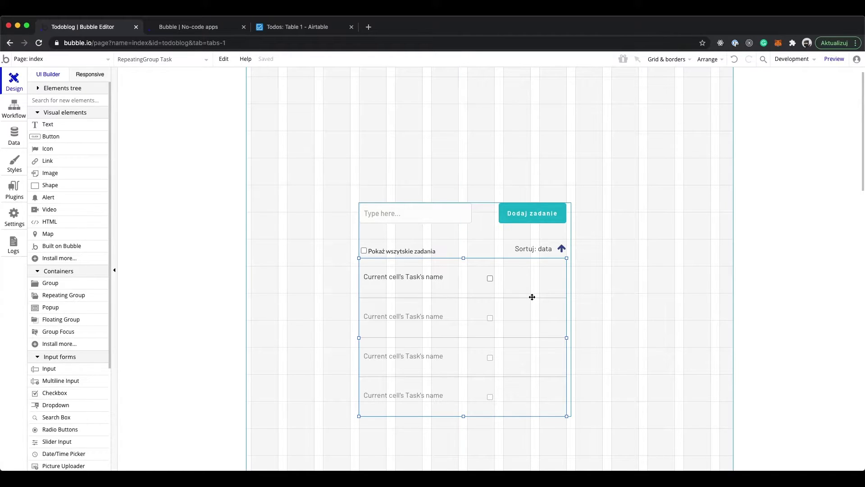
double_click(533, 296)
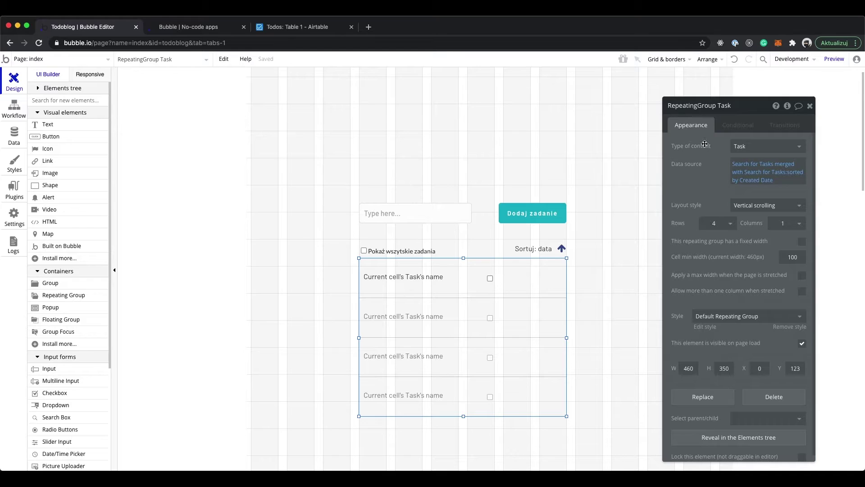
click(744, 147)
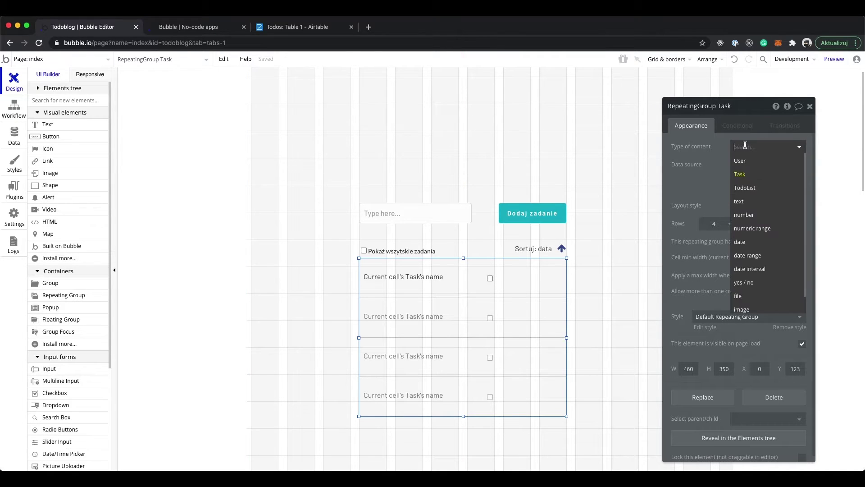
click(766, 191)
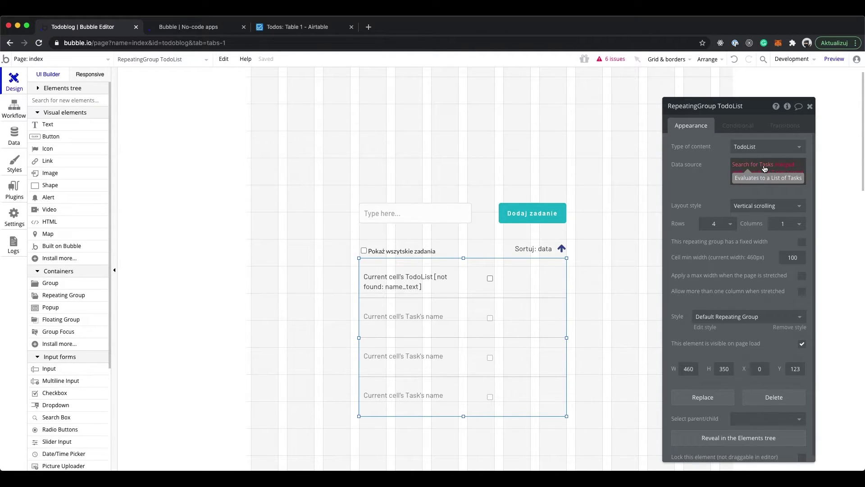
click(764, 168)
key(BackSpace)
key(BackSpace)
key(BackSpace)
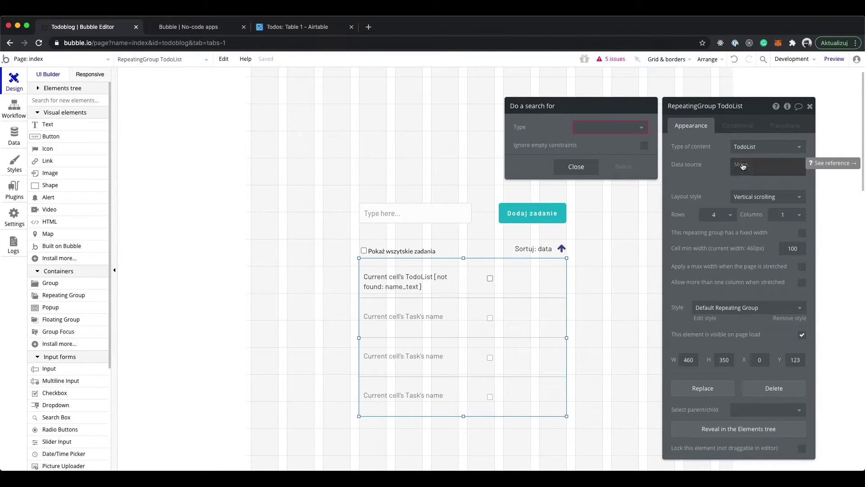
Set the data source to Airtable TodoList from the external API, filtered to Finished = no
click(742, 163)
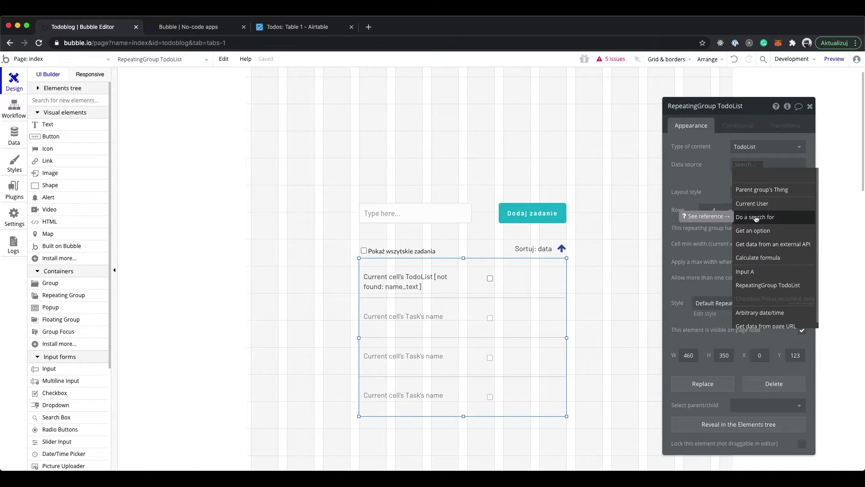
click(757, 249)
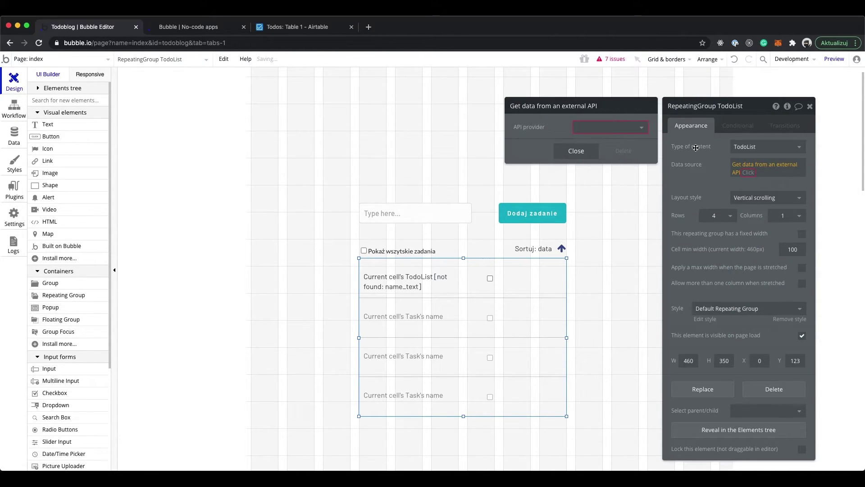
click(643, 134)
click(604, 141)
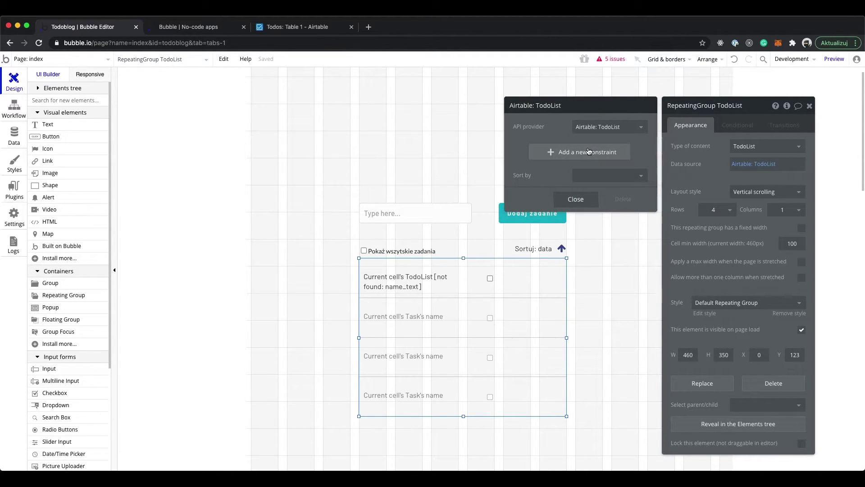
click(546, 155)
click(531, 152)
click(531, 175)
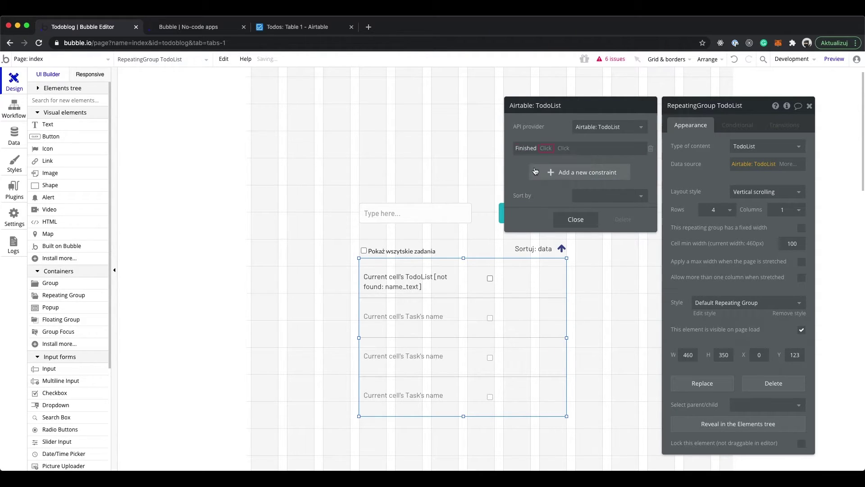
click(552, 149)
click(552, 161)
click(558, 149)
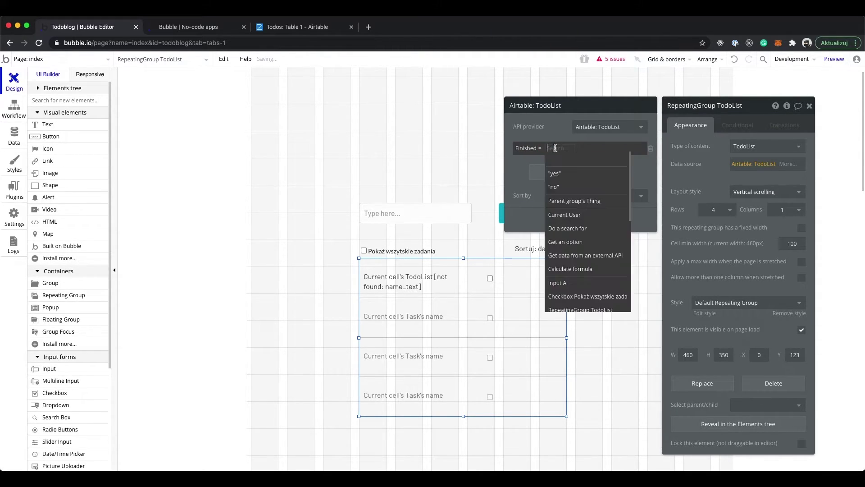
click(559, 187)
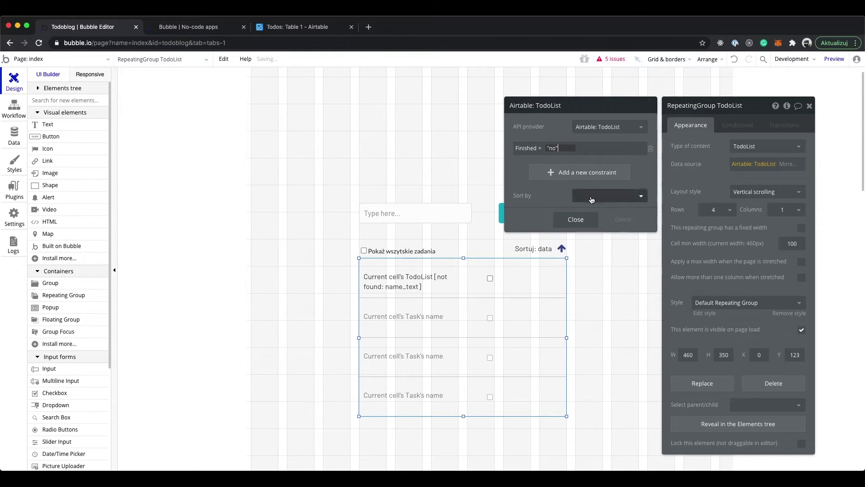
click(587, 220)
Append :merged with a second Airtable TodoList list from the external API
click(788, 163)
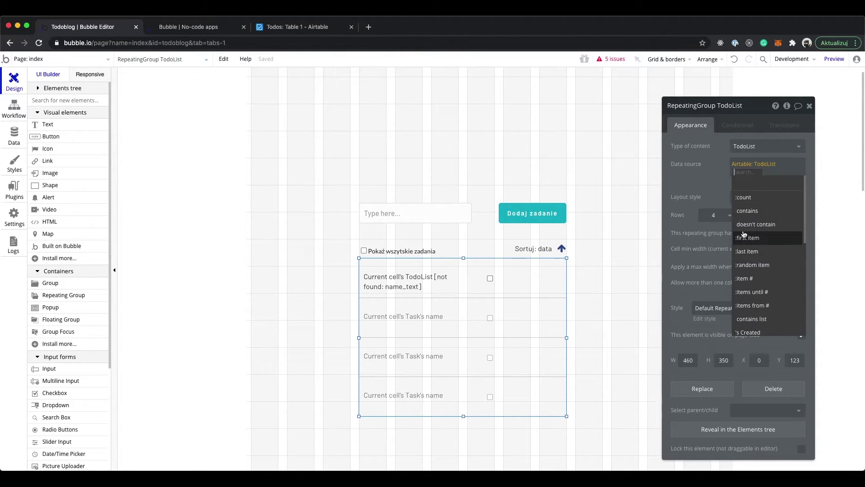
scroll(744, 234, down, 5)
click(752, 200)
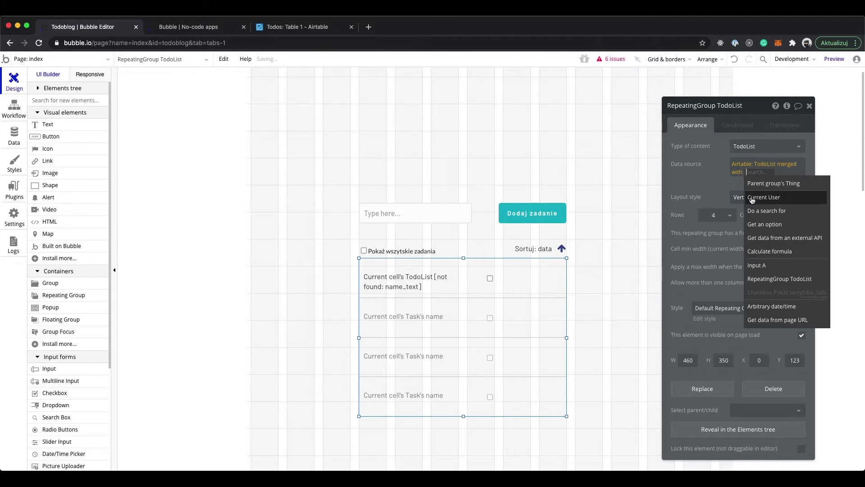
click(761, 239)
click(612, 126)
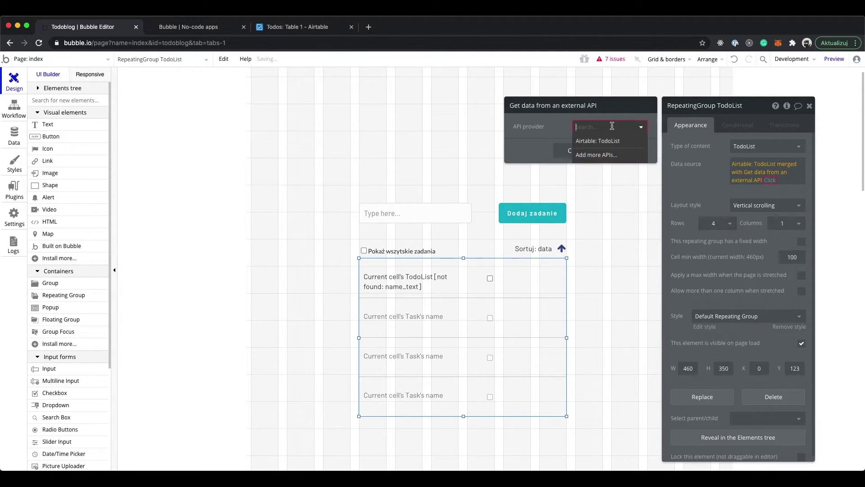
click(590, 141)
Filter the second list to Finished = Pokaż wszystkie zadania checkbox is checked
click(525, 148)
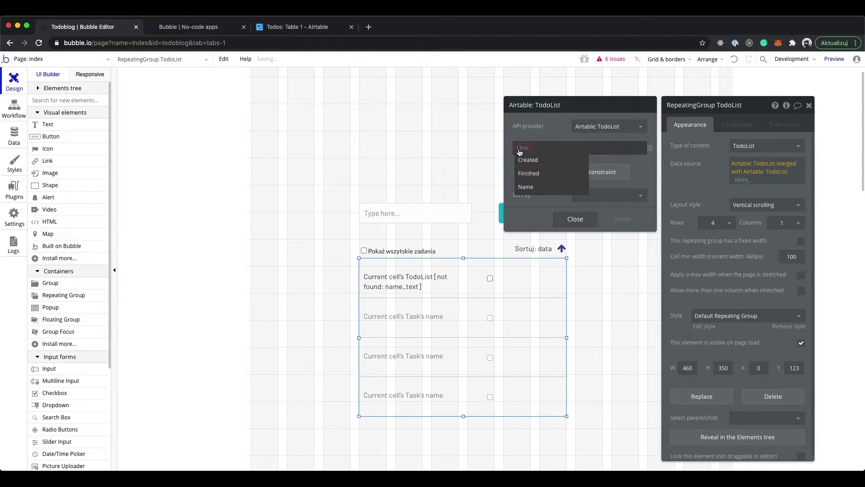
click(531, 172)
click(545, 148)
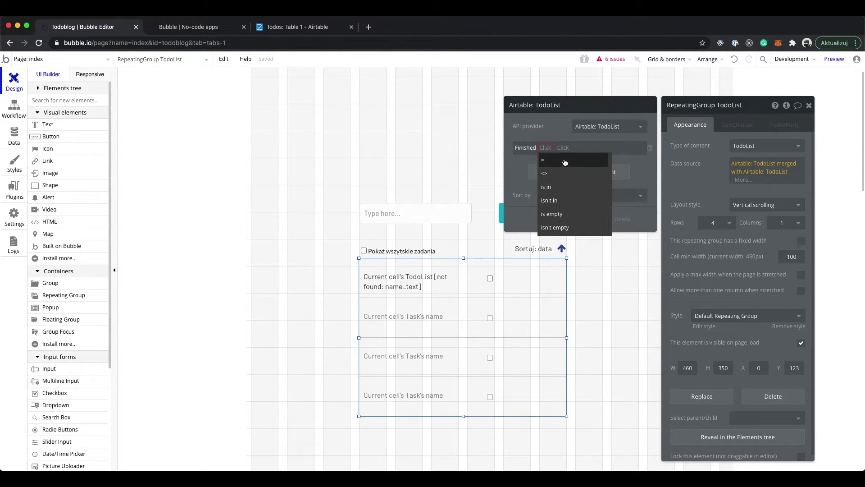
click(544, 159)
click(558, 147)
scroll(571, 225, down, 3)
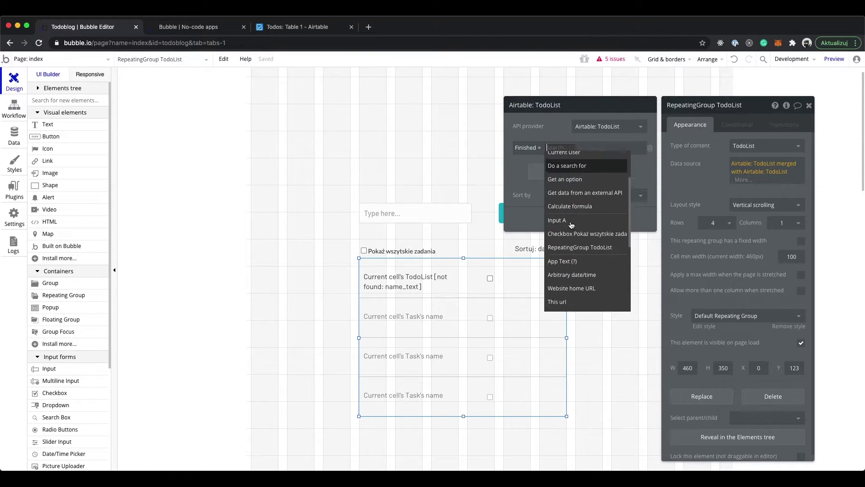
click(580, 234)
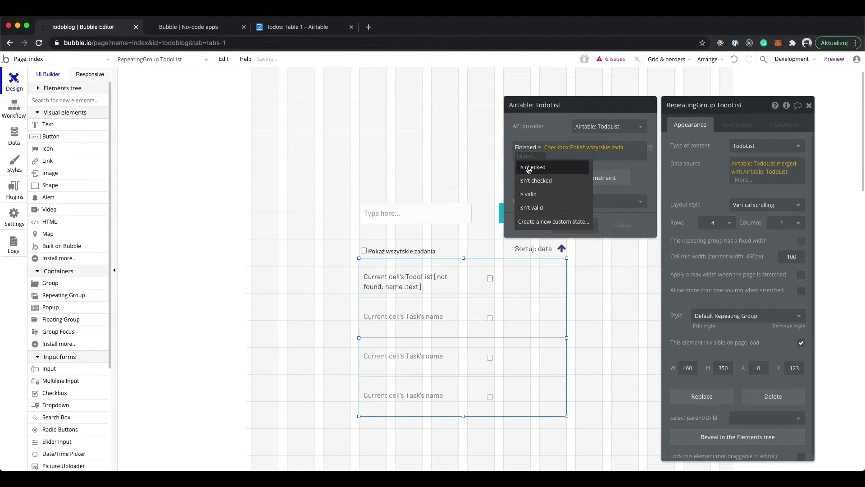
click(533, 166)
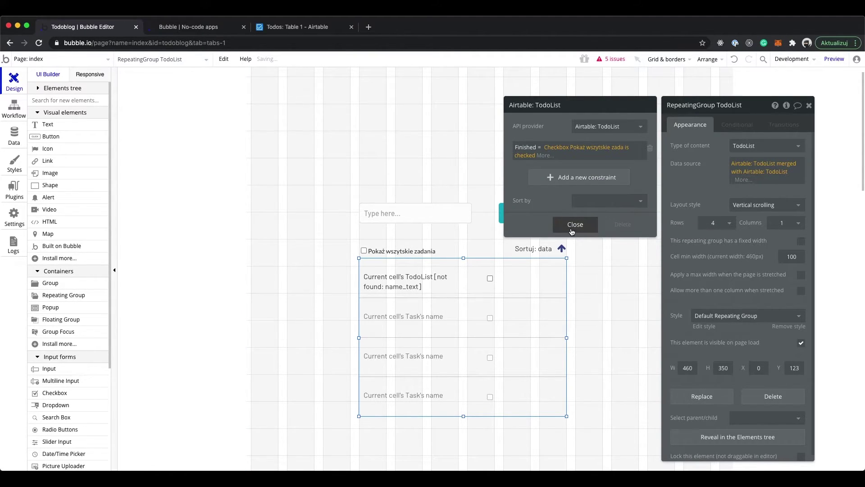
click(575, 224)
click(739, 181)
scroll(744, 223, down, 3)
Append :sorted by Created, with Descending taken from RepeatingGroup TodoList's sortDesc state
text(so)
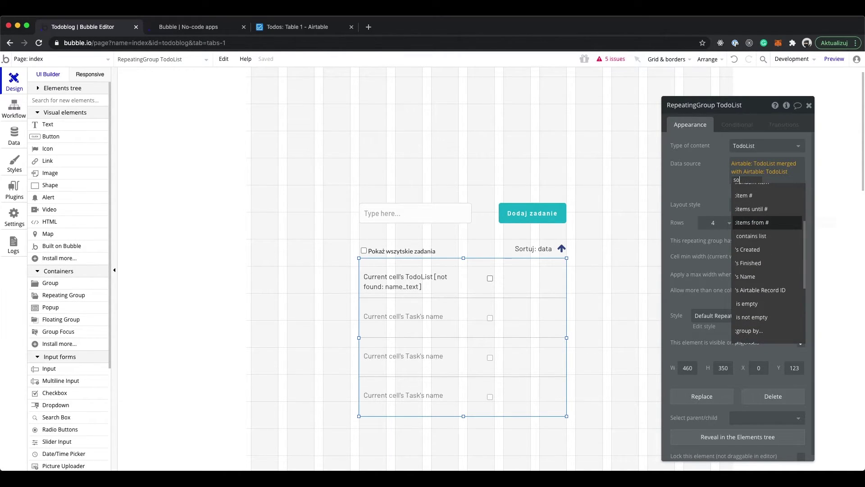
click(756, 214)
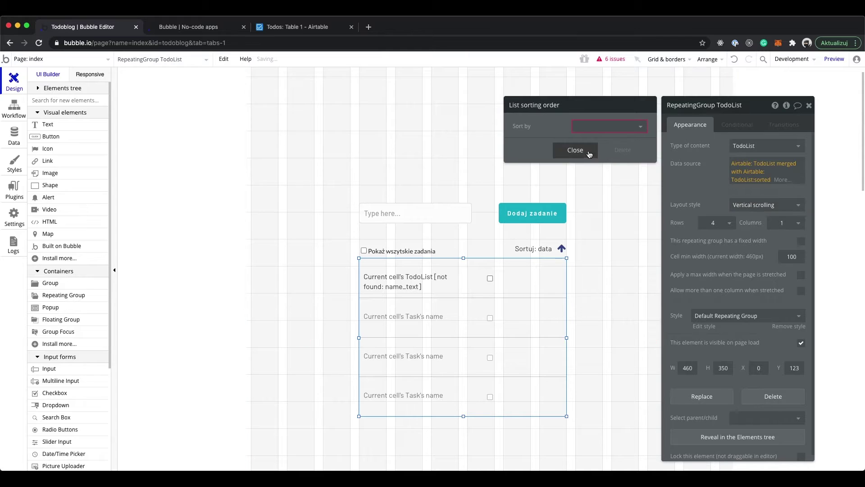
click(611, 127)
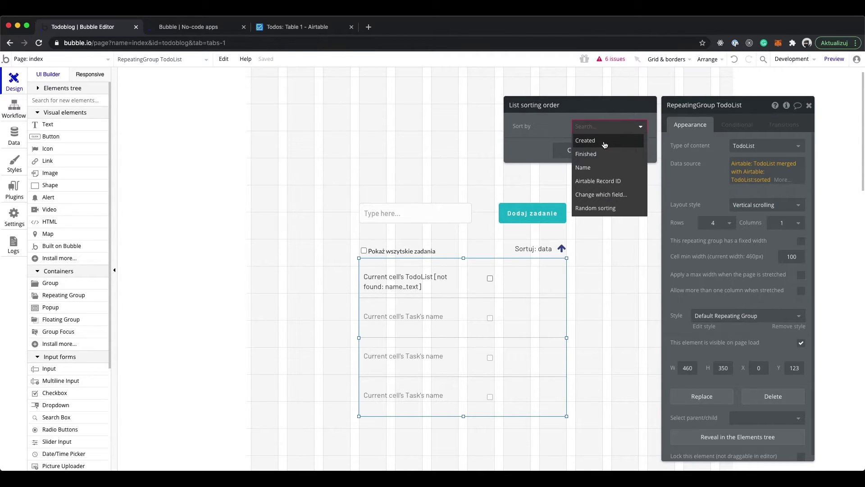
click(605, 143)
click(577, 143)
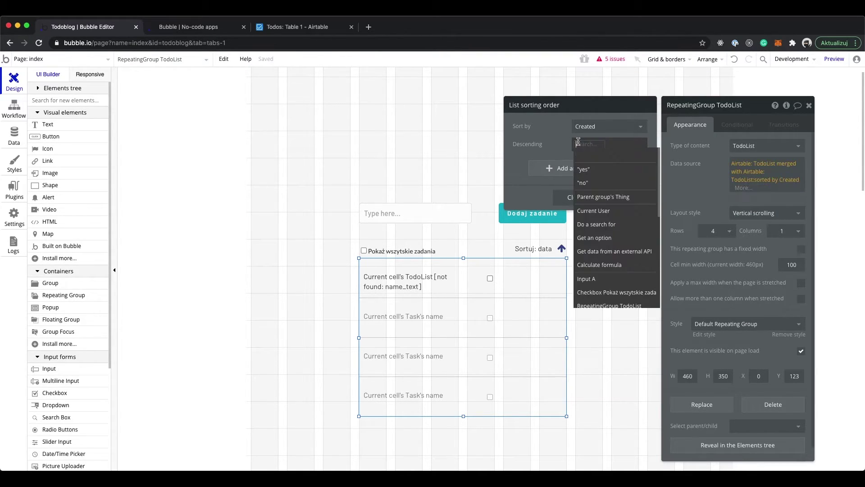
scroll(590, 211, down, 1)
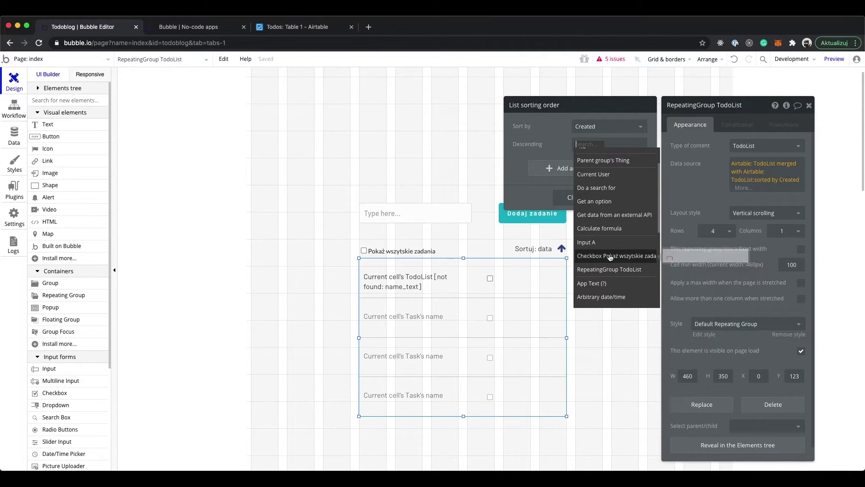
scroll(611, 267, up, 1)
scroll(622, 284, down, 2)
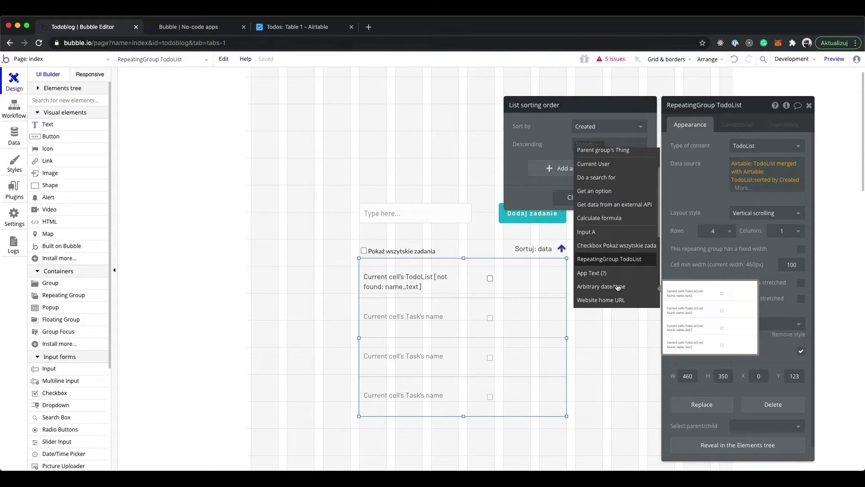
click(626, 257)
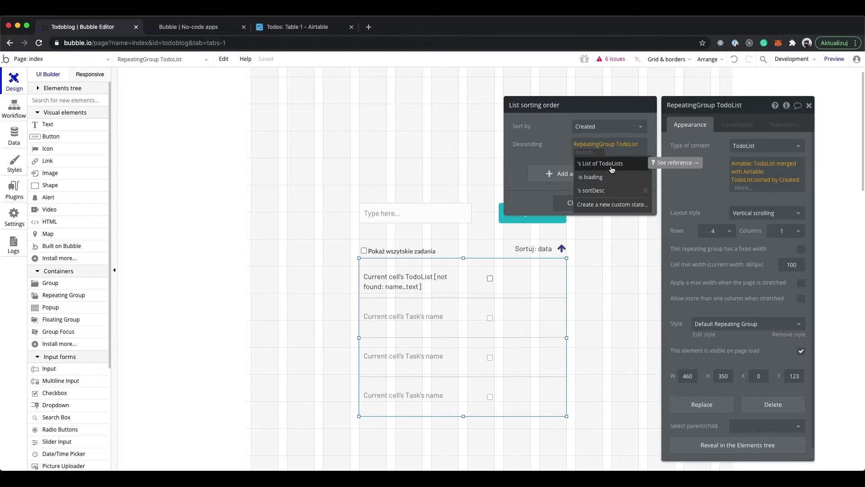
click(602, 191)
click(575, 202)
click(744, 188)
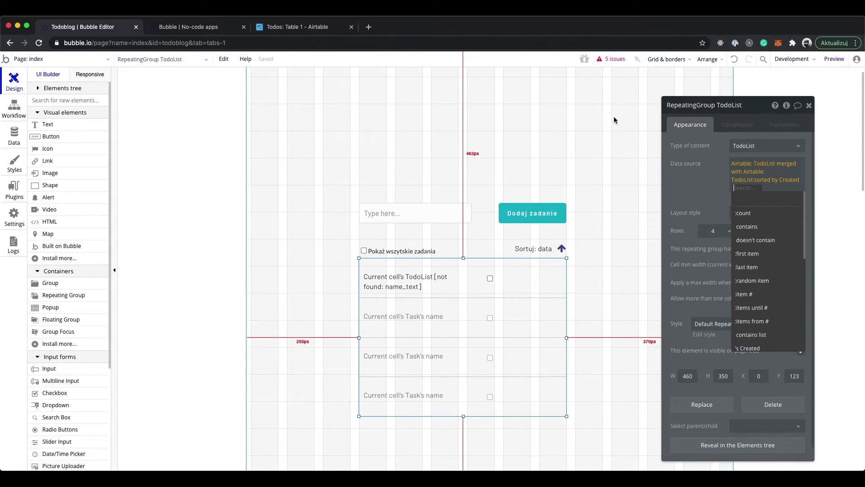
Check the issues list and close the repeating group's properties
click(615, 62)
scroll(126, 206, down, 3)
click(167, 155)
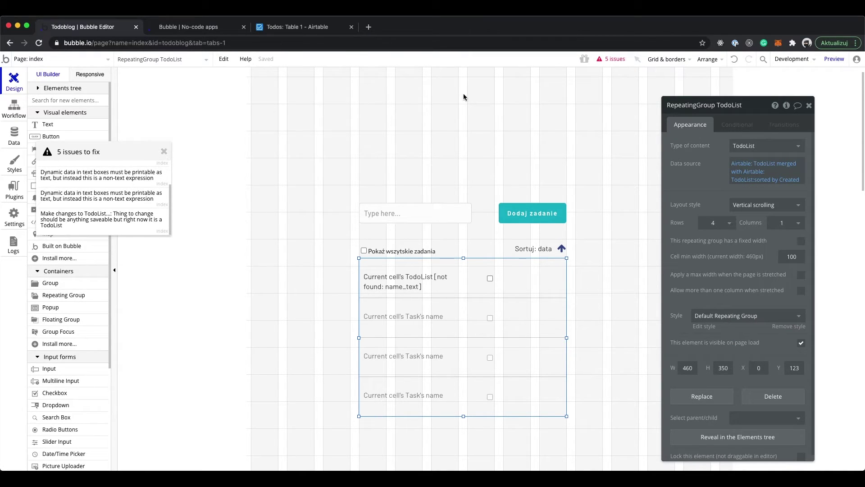
click(164, 152)
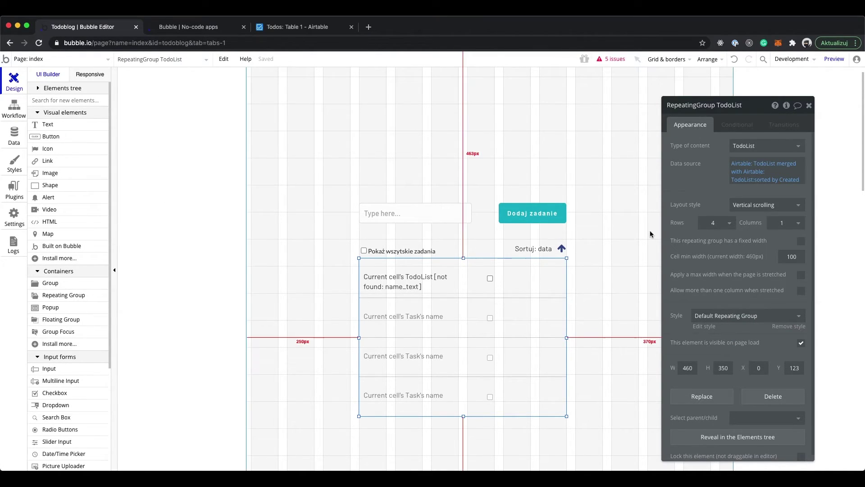
click(737, 125)
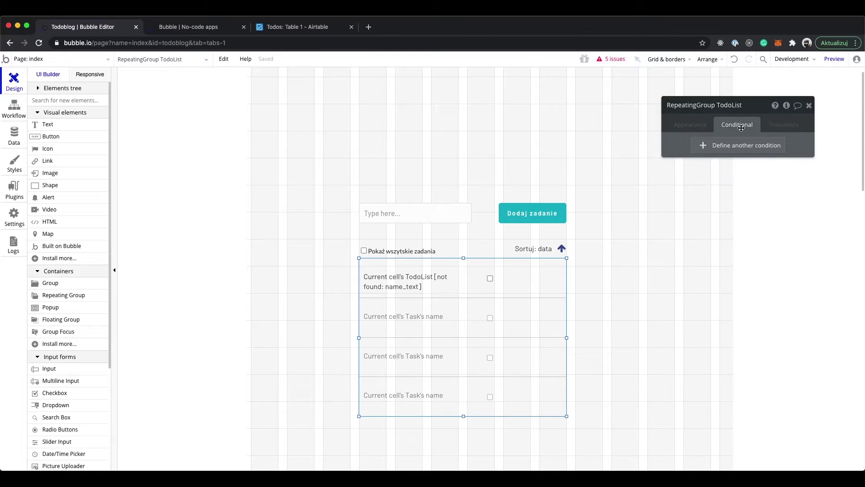
click(808, 106)
Set the first cell's task text to Current cell's TodoList's Name
click(406, 280)
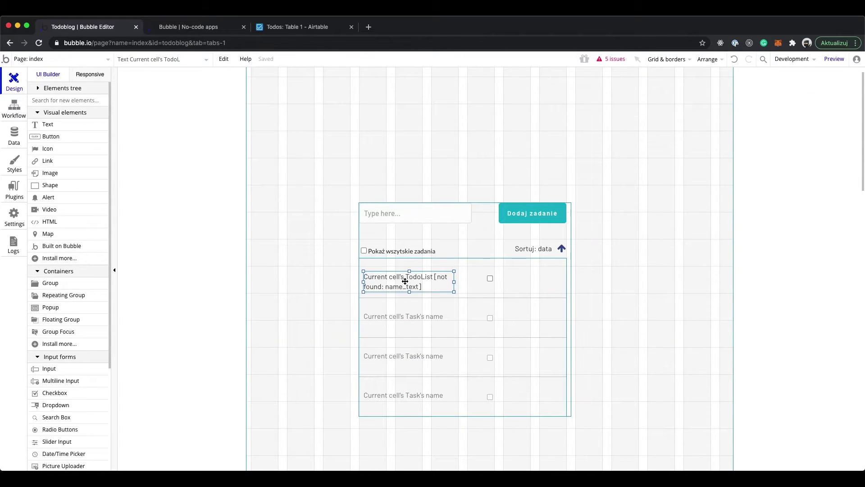
double_click(413, 276)
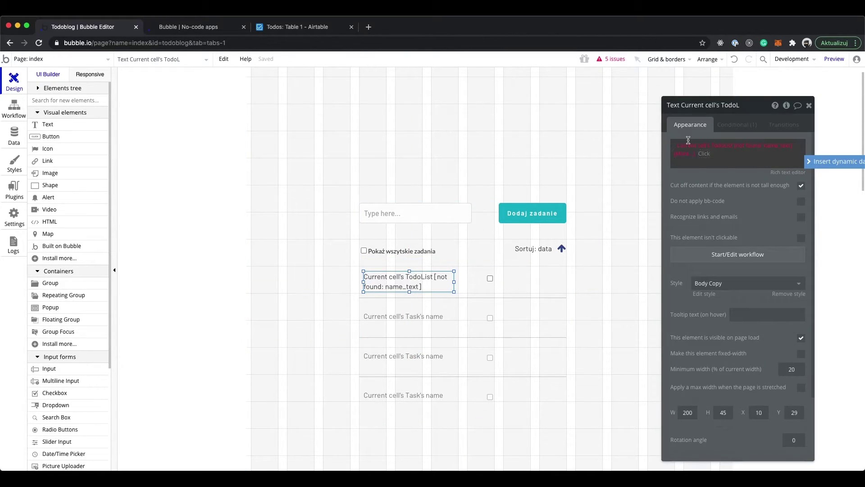
click(750, 145)
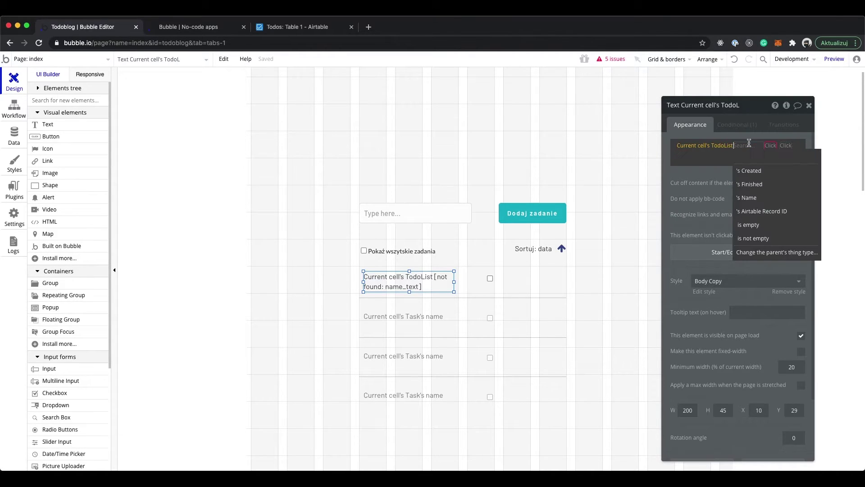
click(760, 197)
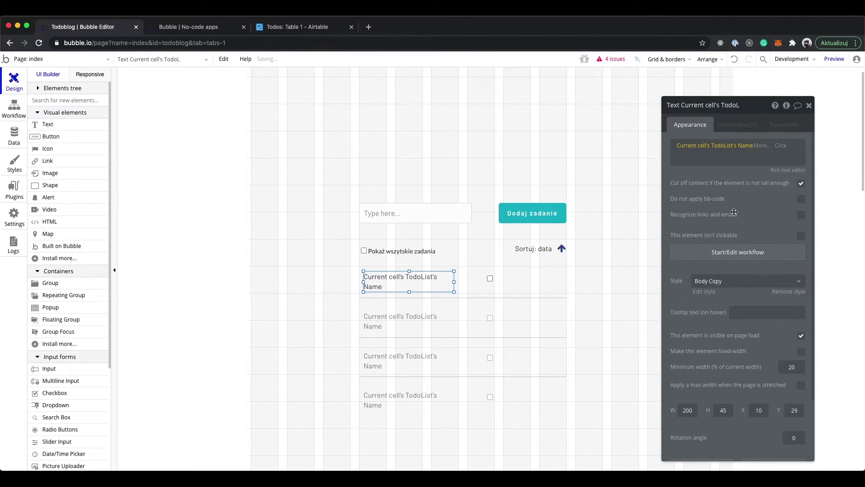
Make the grey strikethrough conditional use TodoList's Finished and display the task's Name
click(722, 132)
click(705, 160)
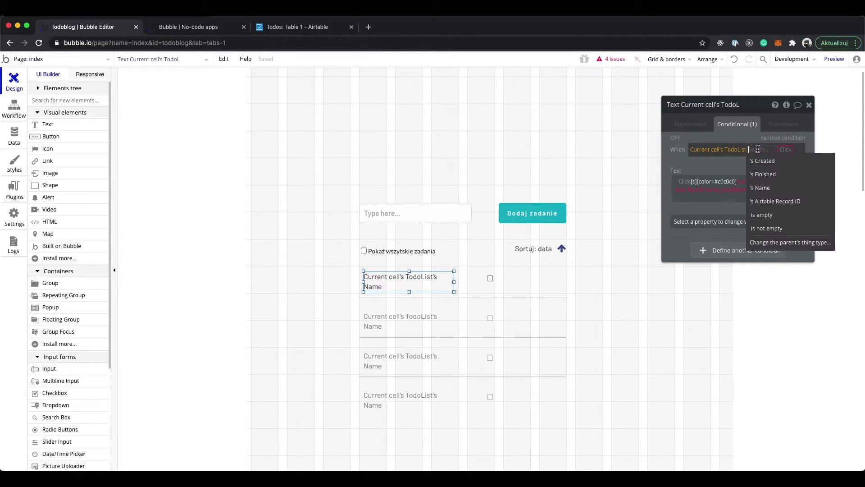
click(762, 174)
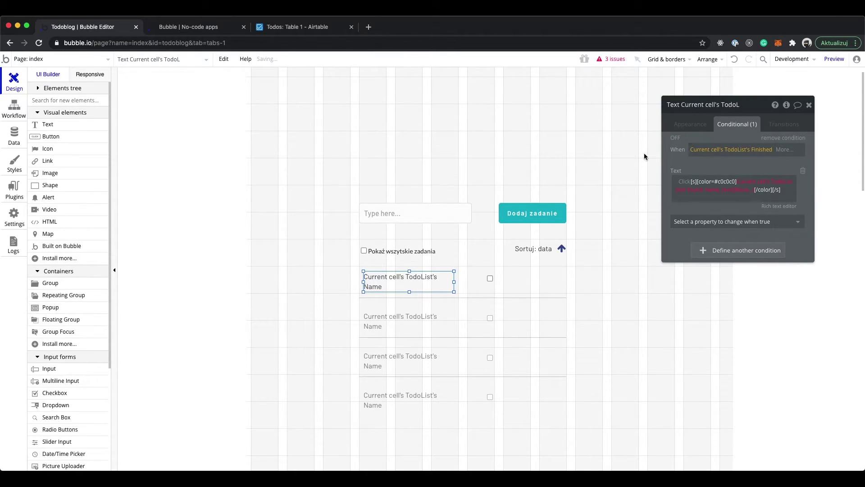
click(696, 186)
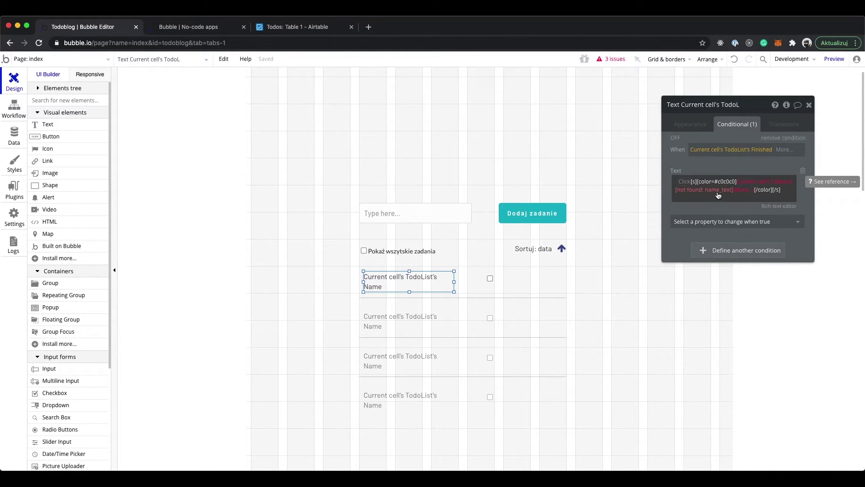
click(718, 196)
click(707, 246)
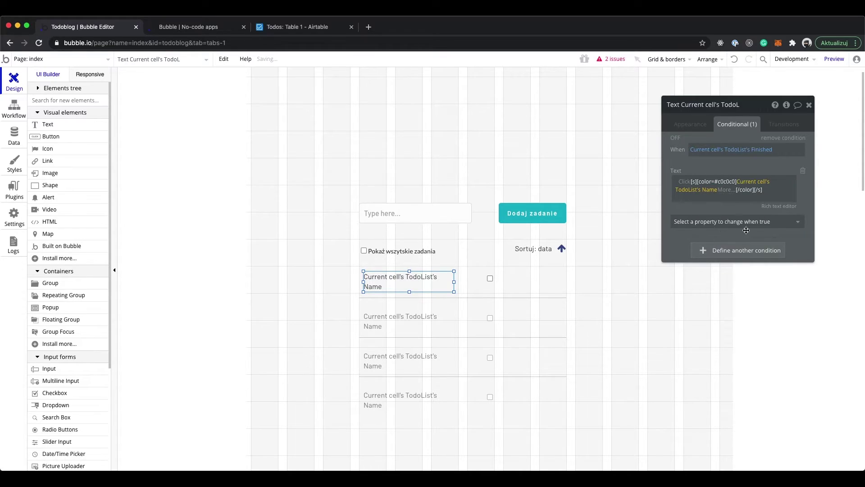
Bind the row checkbox's dynamic status to Current cell's TodoList's Finished
click(810, 105)
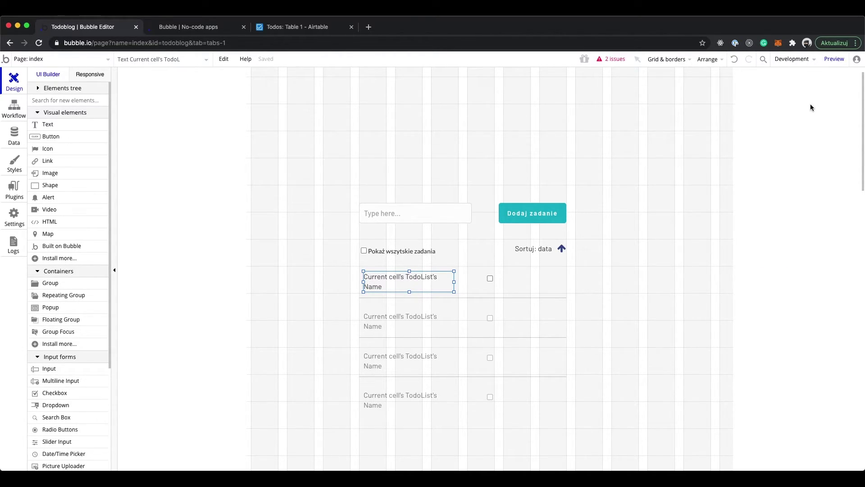
click(492, 277)
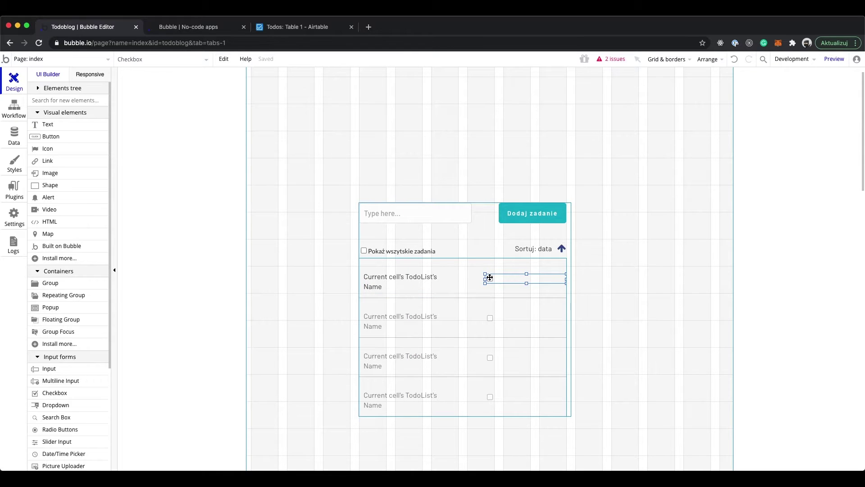
double_click(502, 279)
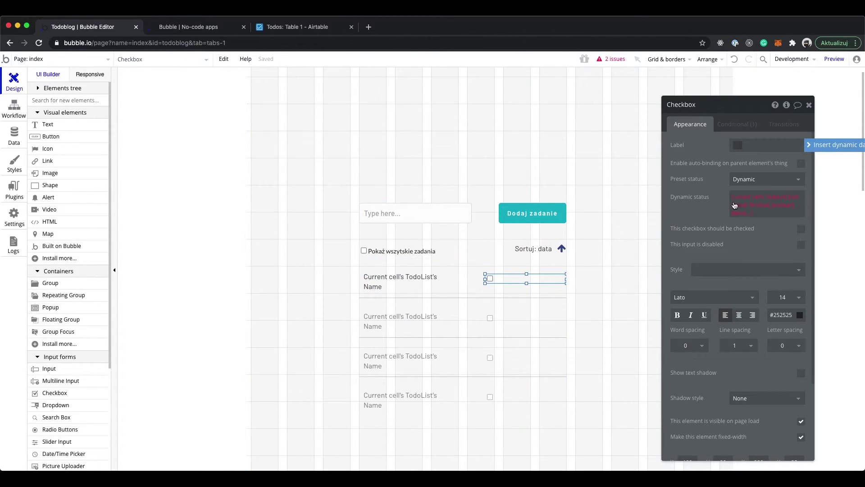
click(763, 207)
click(757, 229)
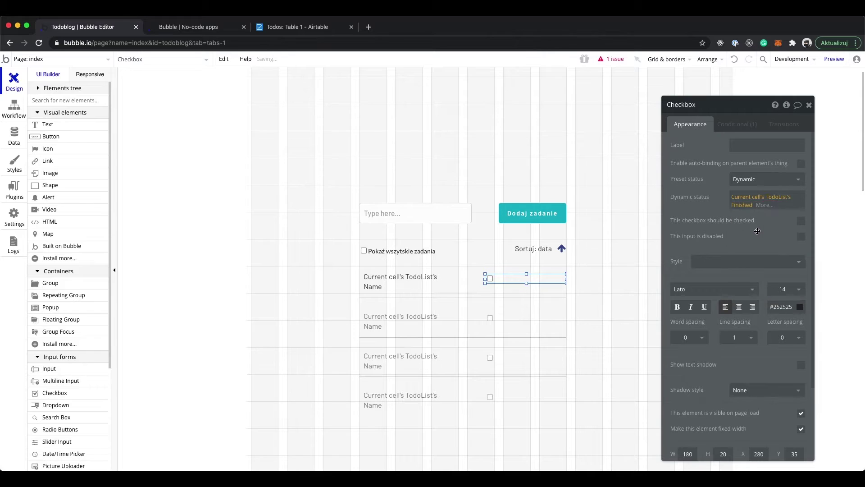
click(810, 105)
Inspect the remaining issue in the Make changes to TodoList action, then return to Design
click(618, 63)
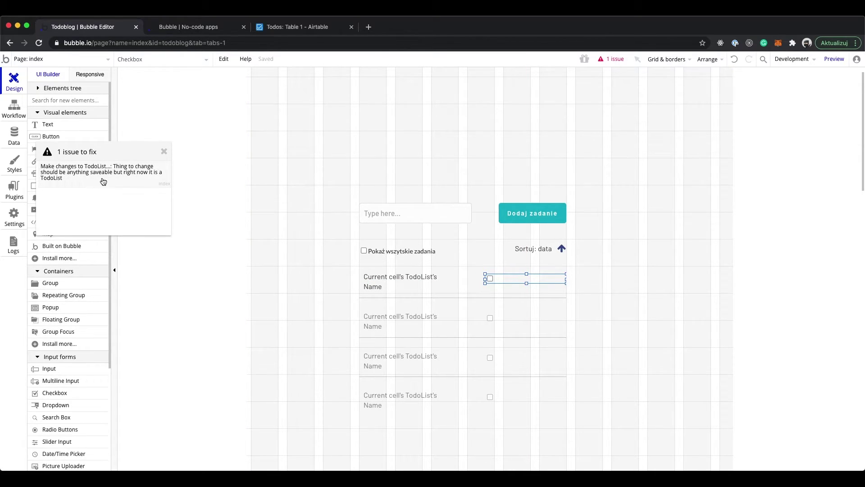
click(130, 178)
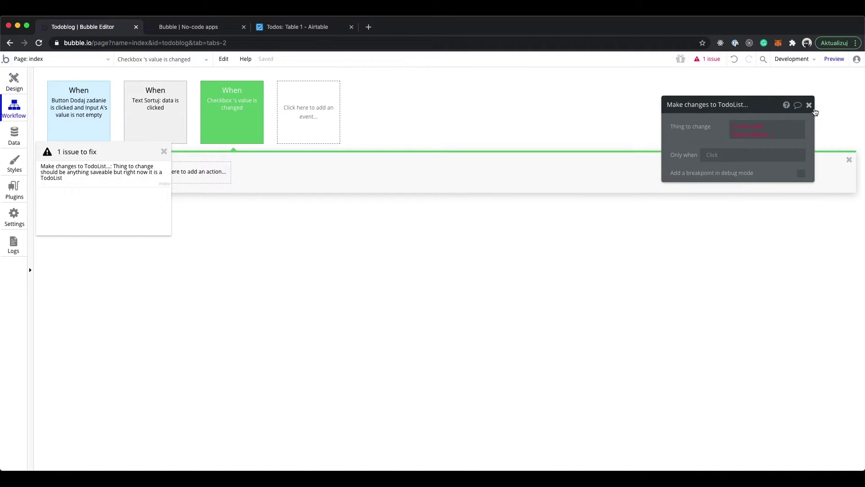
click(809, 105)
click(14, 82)
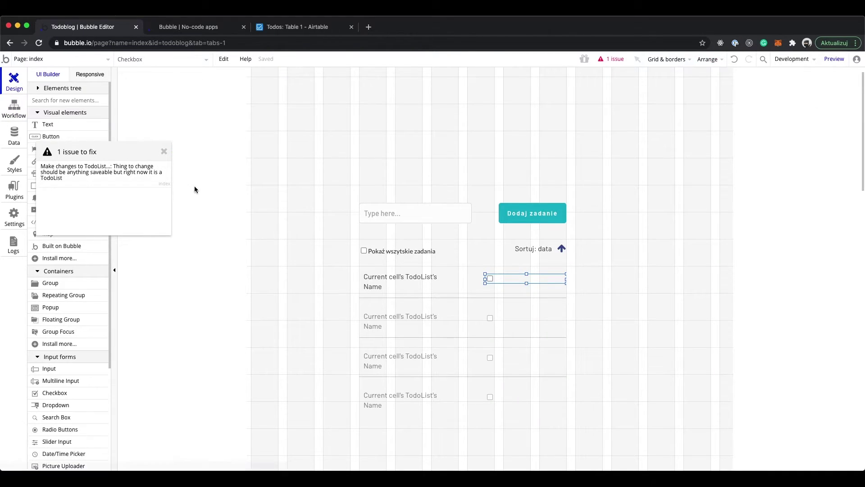
click(165, 154)
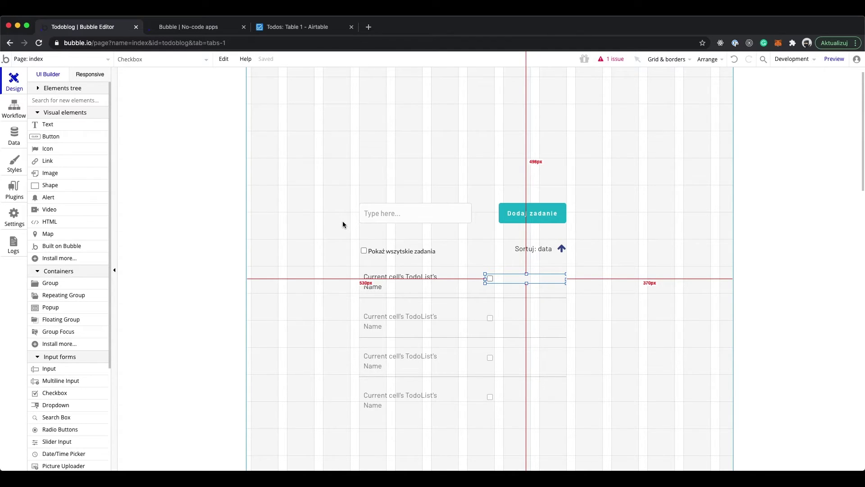
Reload the app preview listing test3 and test1, then check Airtable's TodoList records
click(175, 28)
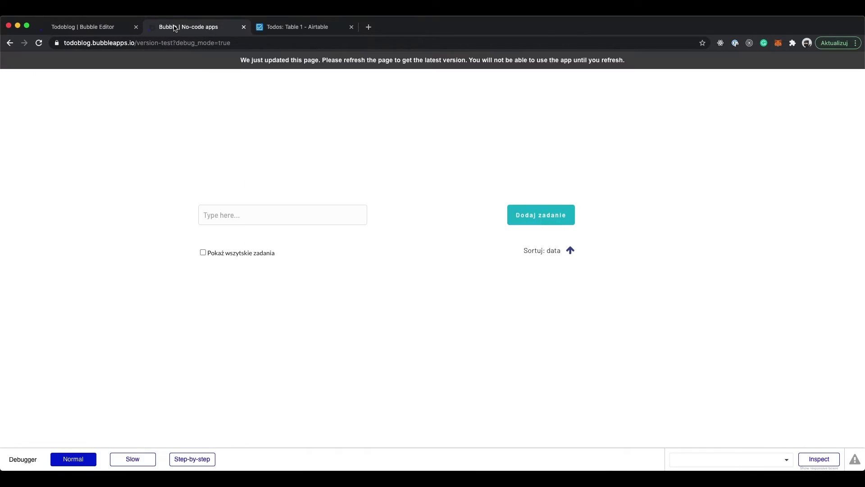
click(245, 63)
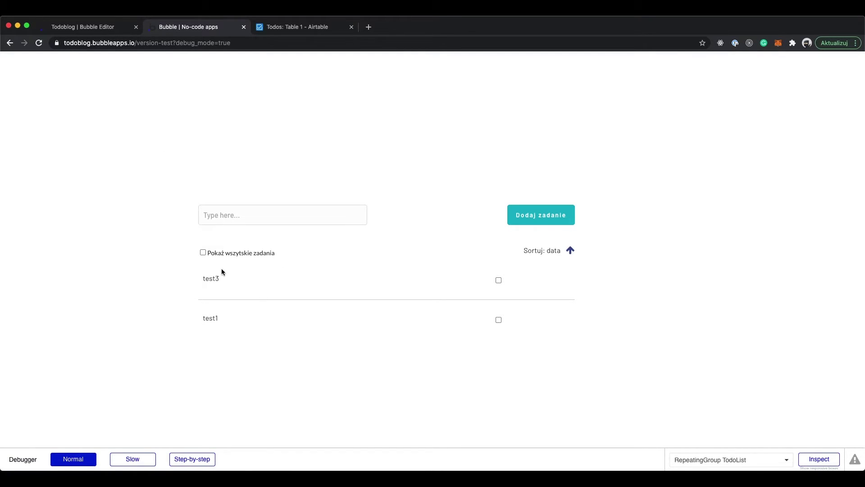
click(288, 27)
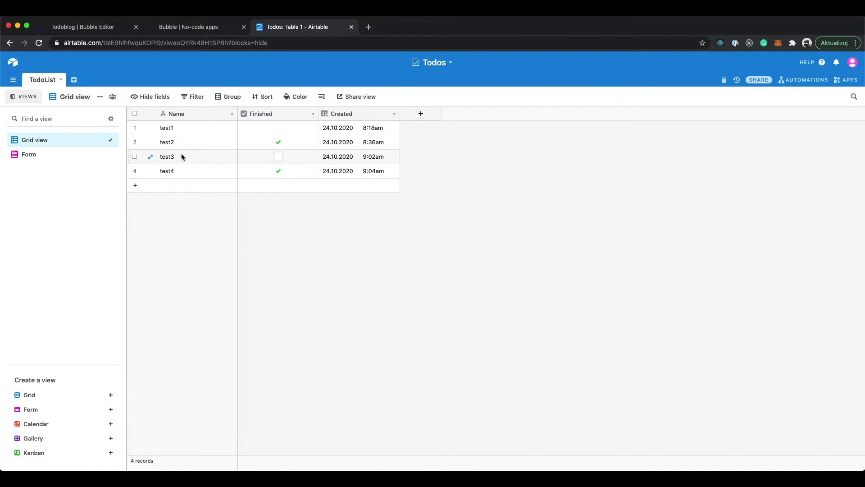
Toggle 'Pokaż wszystkie zadania' on, off and on, showing finished test4 and test2 struck through
click(198, 28)
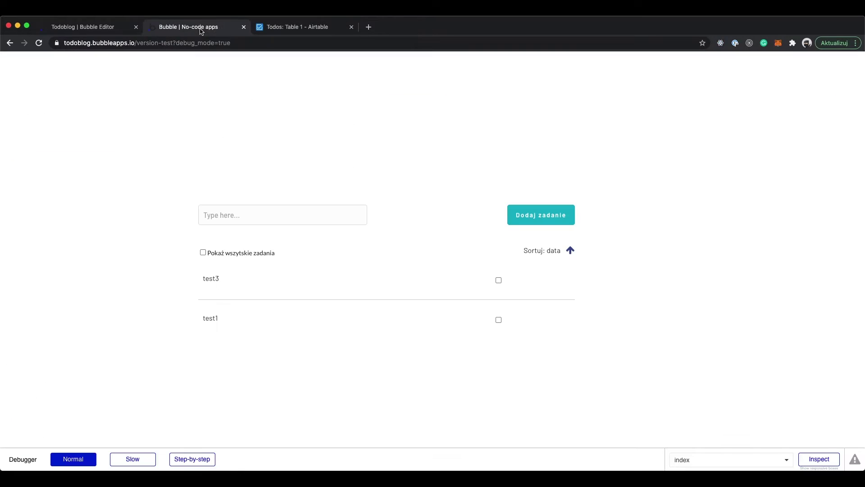
click(204, 253)
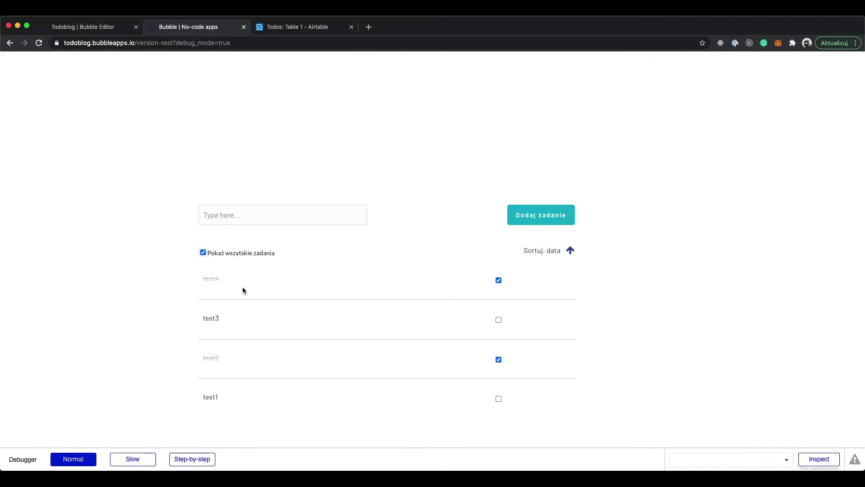
click(217, 253)
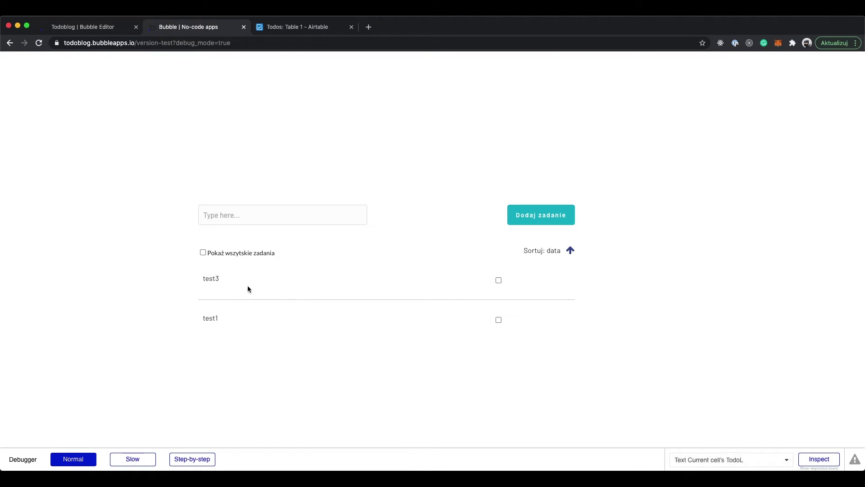
click(237, 254)
Submit a new task test5 with the Dodaj zadanie button
scroll(239, 252, down, 1)
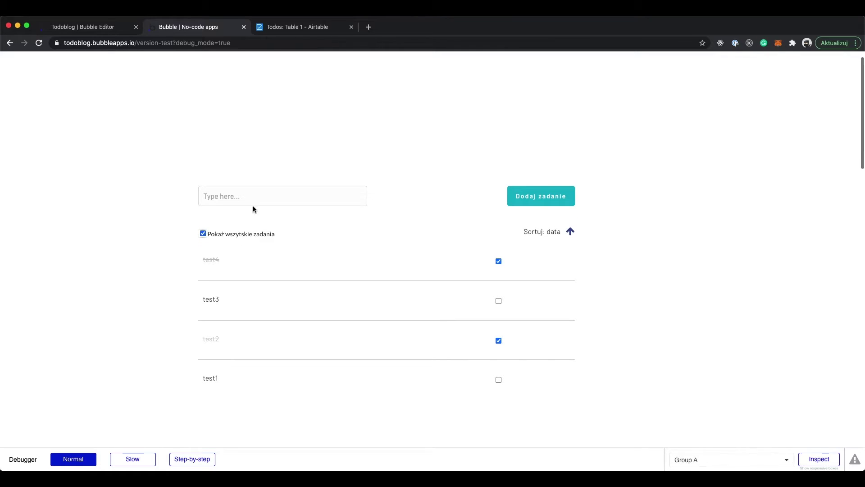
click(259, 194)
text(tet)
text(t5)
text(5)
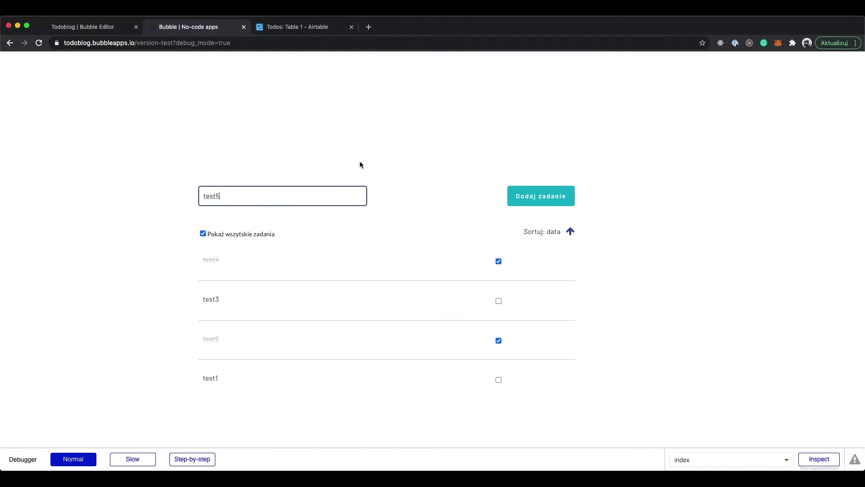
click(525, 195)
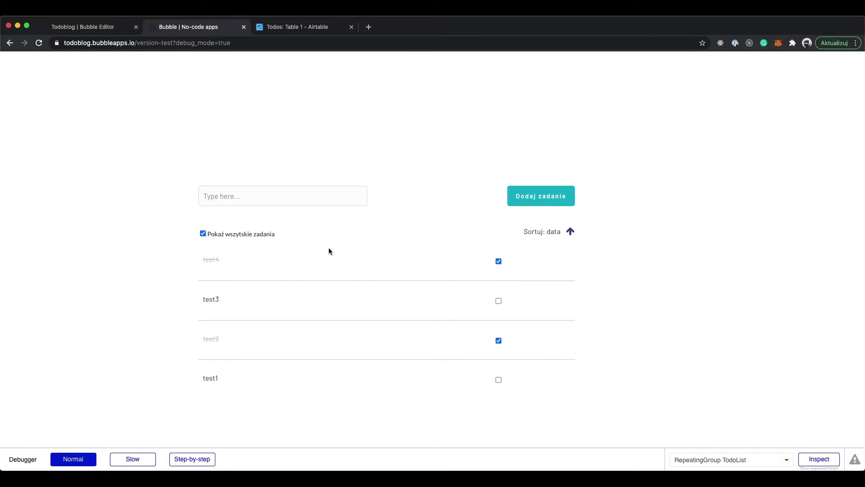
Check Data > App data, where All Tasks shows test5 stored in Bubble
click(72, 27)
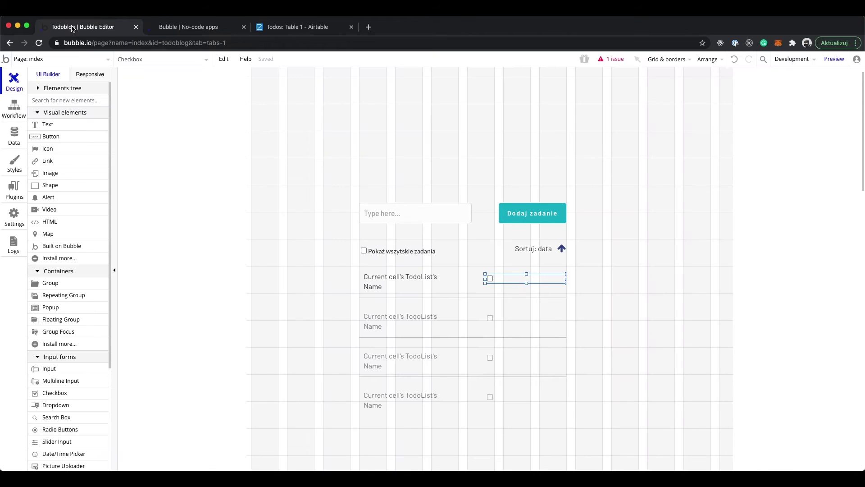
click(14, 132)
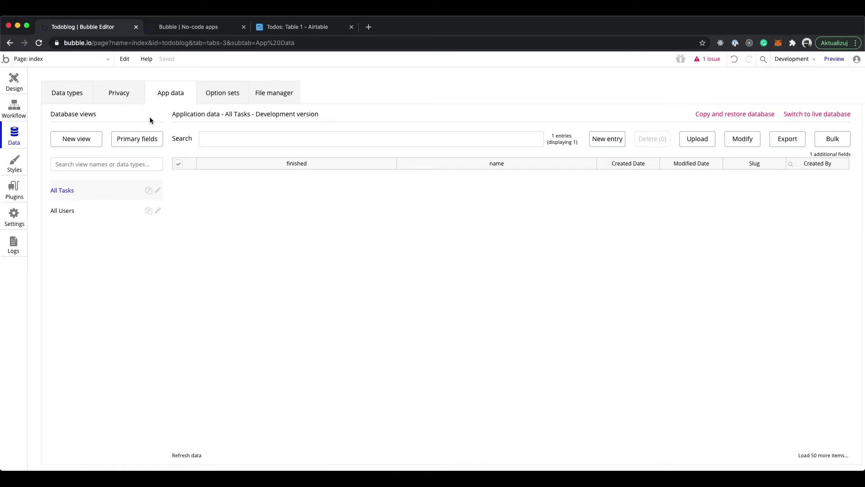
click(83, 192)
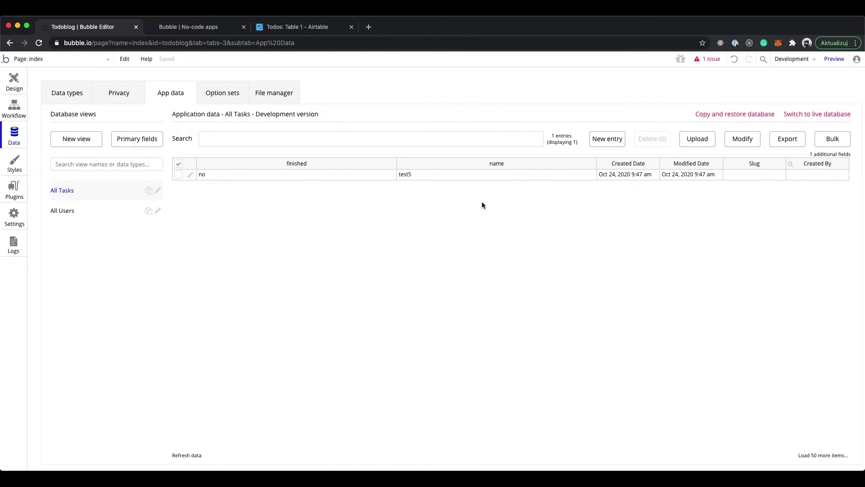
Delete the Reset relevant inputs and Create a new Task steps from the Dodaj zadanie workflow
click(11, 107)
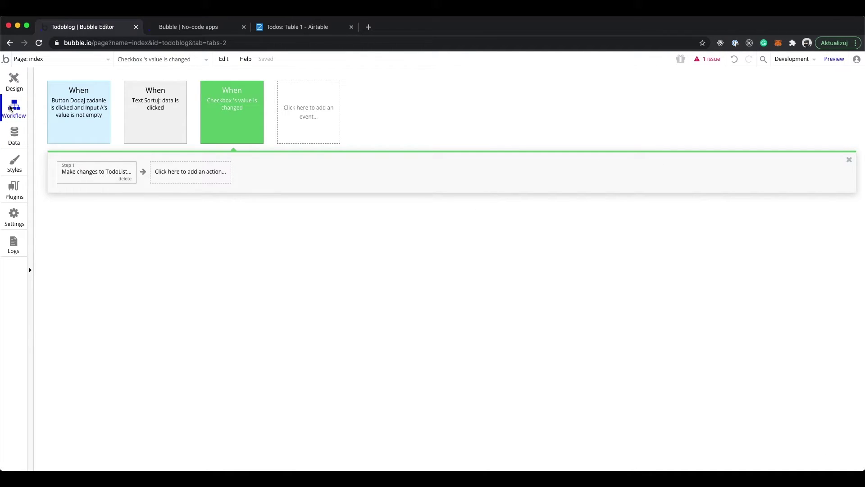
click(109, 113)
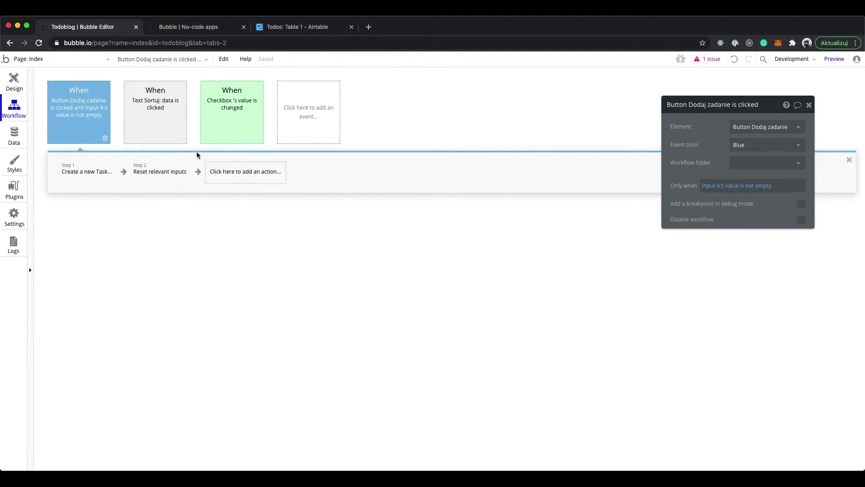
click(178, 173)
click(184, 178)
click(98, 185)
click(106, 180)
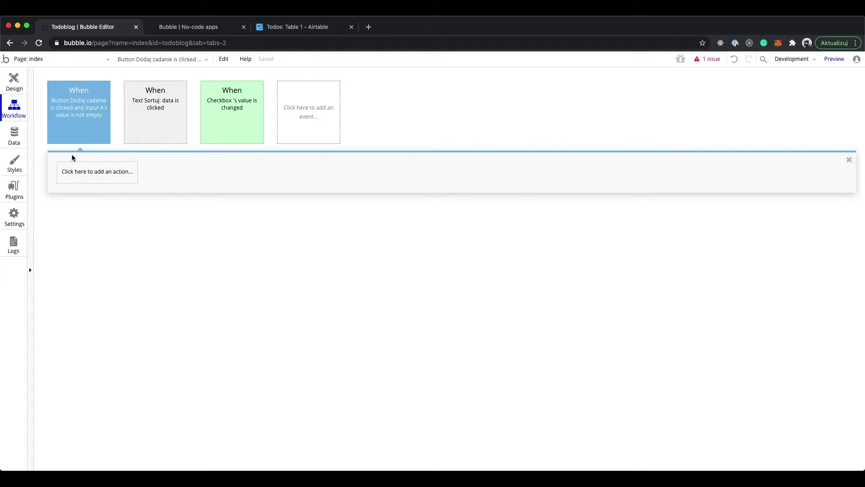
Add an Airtable - Create a new record action for the TodoList record type
click(90, 174)
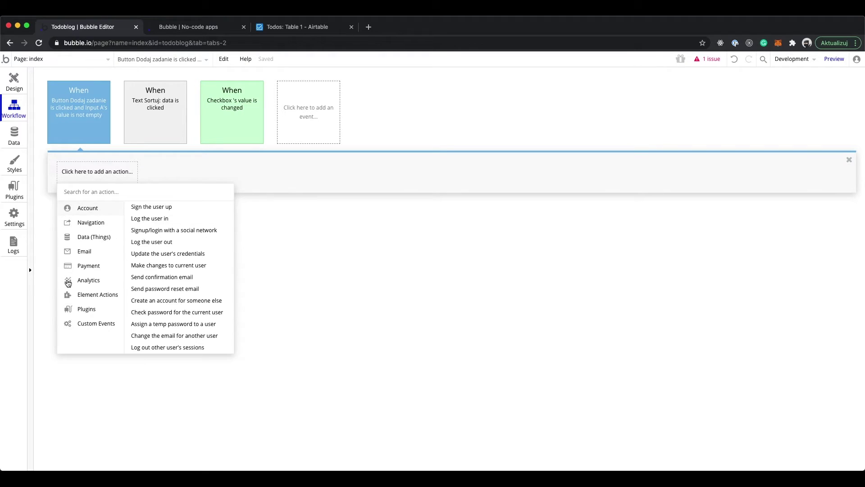
mouse_move(97, 307)
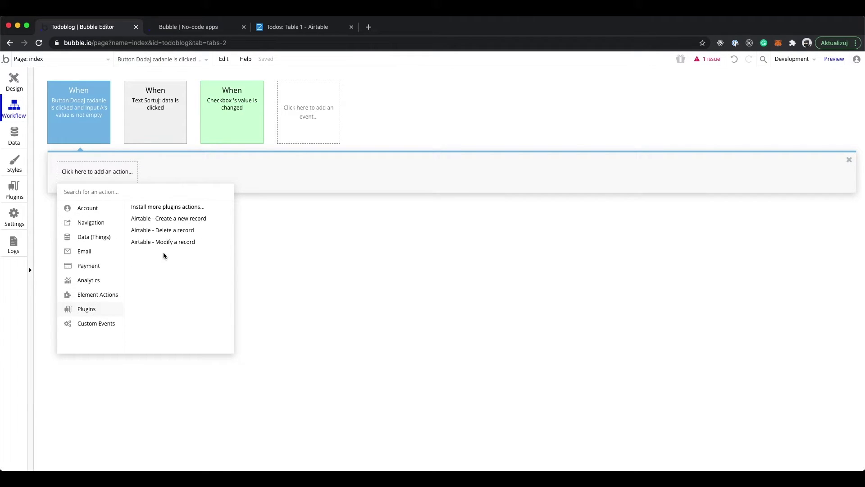
click(194, 222)
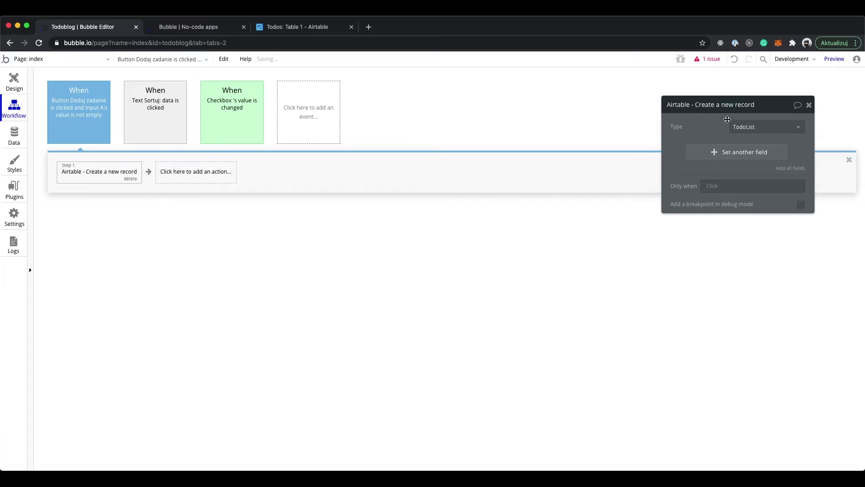
click(741, 128)
click(707, 153)
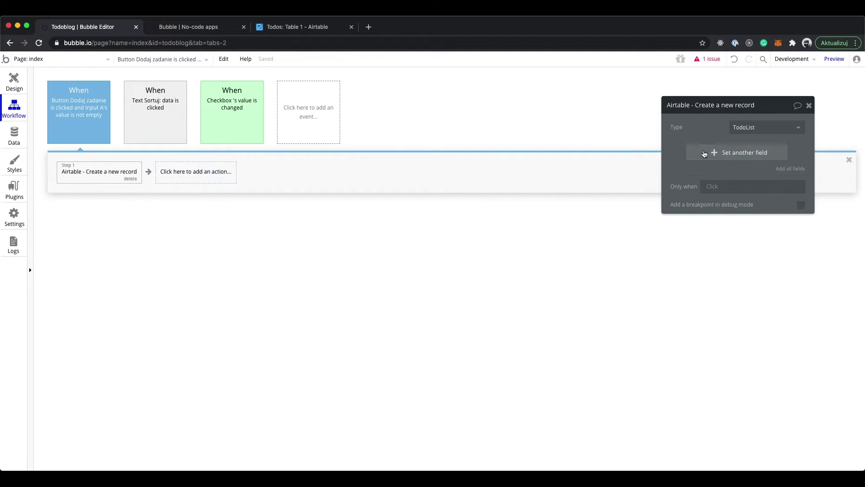
Set the new record's Name field to Input A's value
click(718, 157)
click(681, 149)
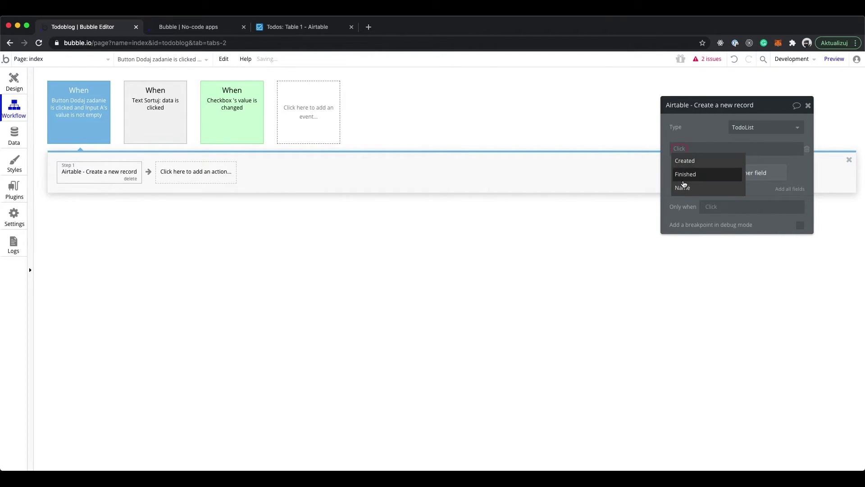
click(709, 175)
click(709, 153)
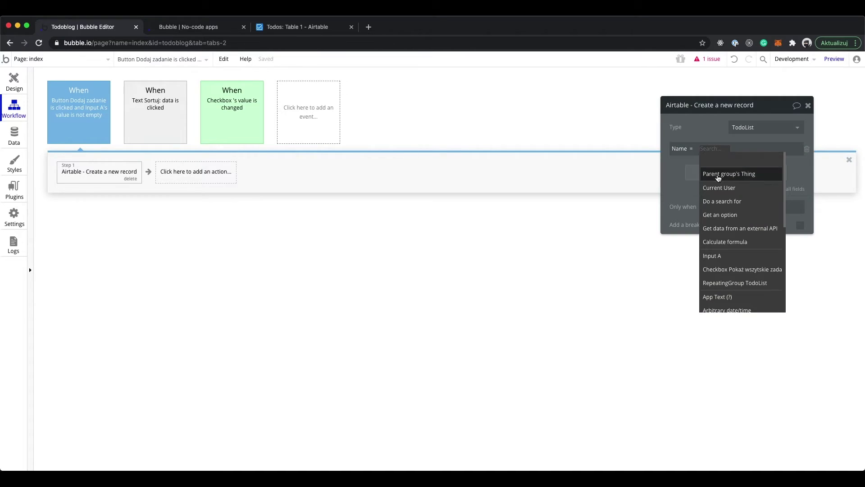
click(733, 257)
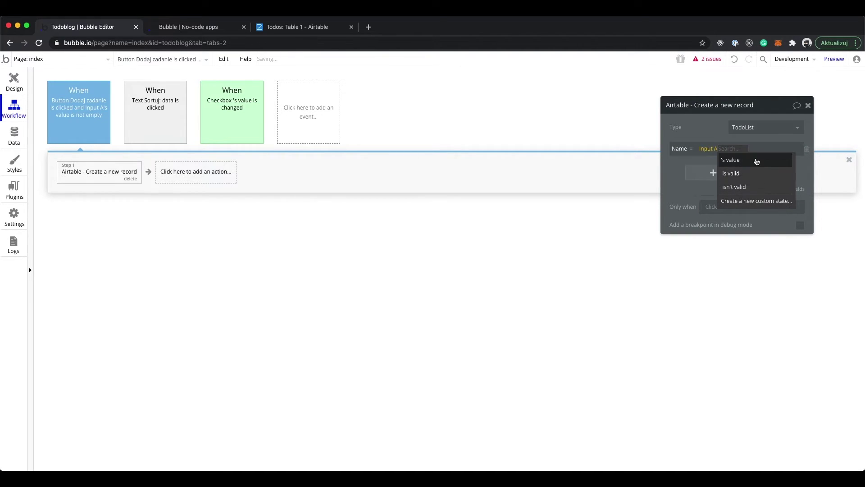
click(756, 158)
click(612, 273)
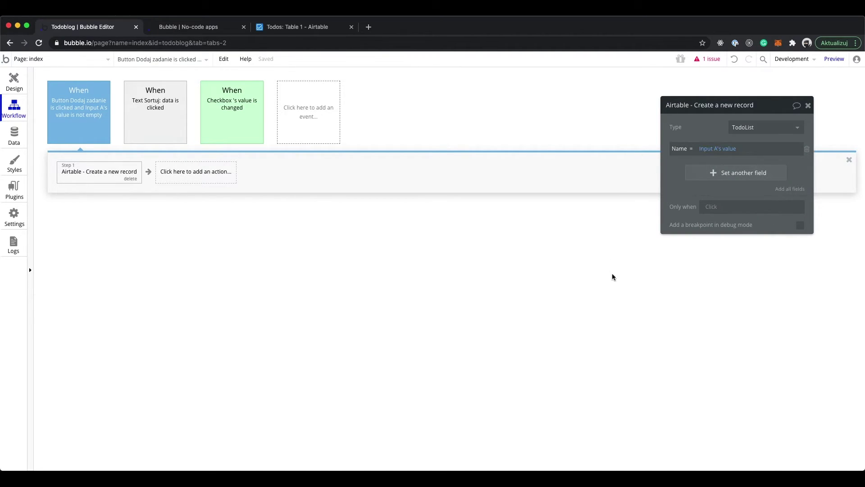
click(808, 105)
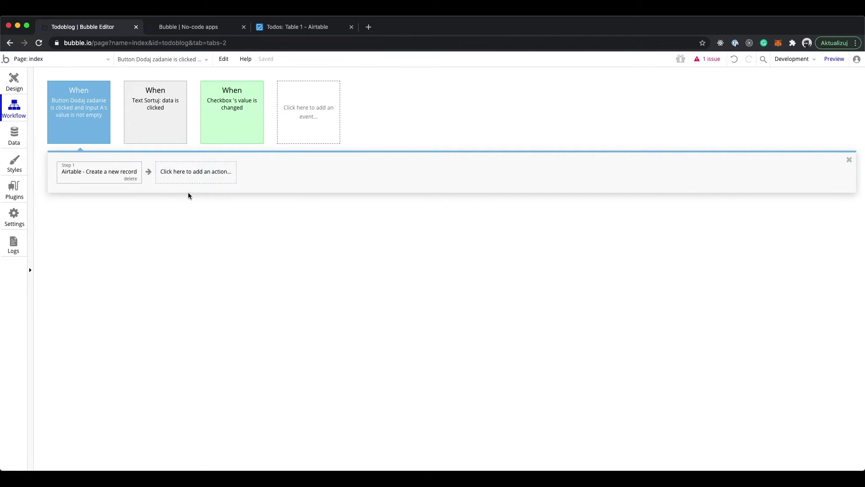
Add Element Actions > Reset relevant inputs as the workflow's step 2
click(206, 172)
mouse_move(201, 295)
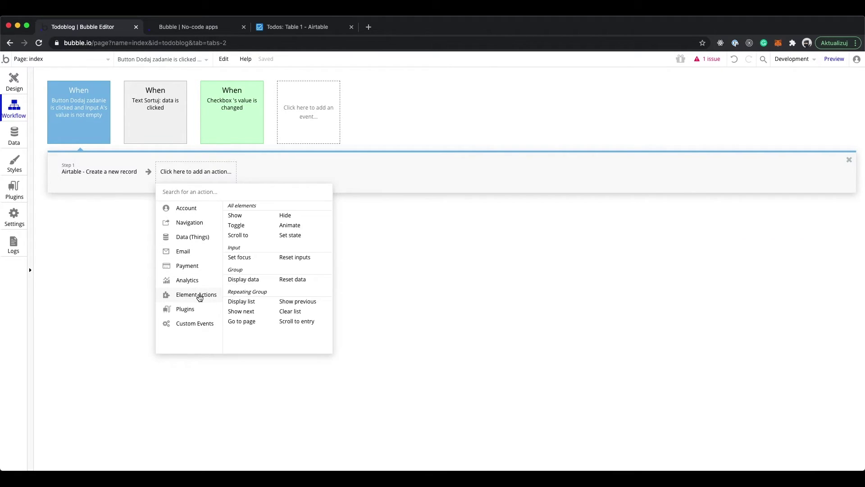
click(300, 260)
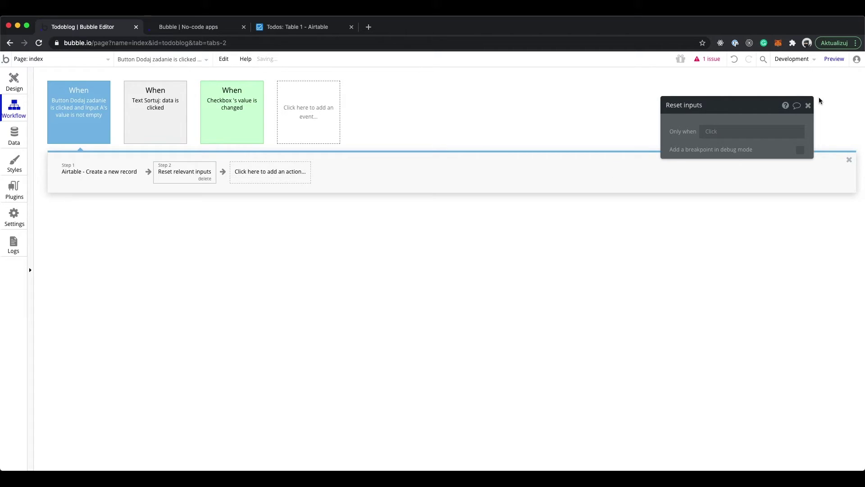
click(808, 105)
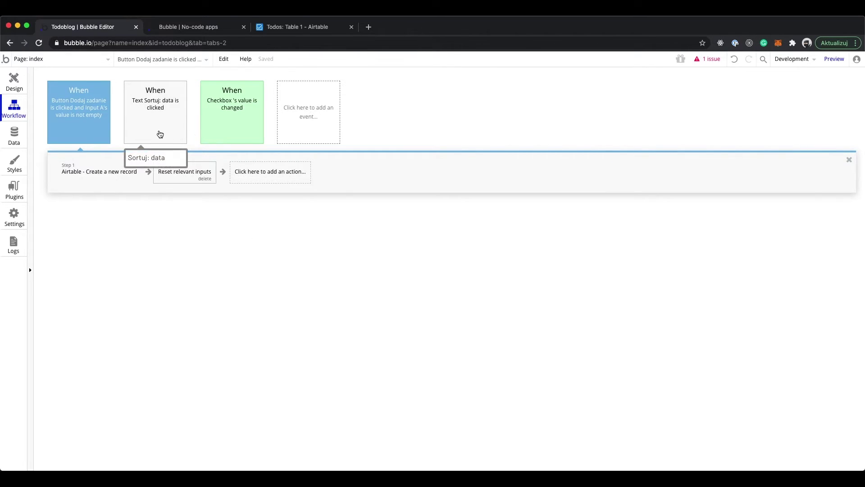
click(158, 132)
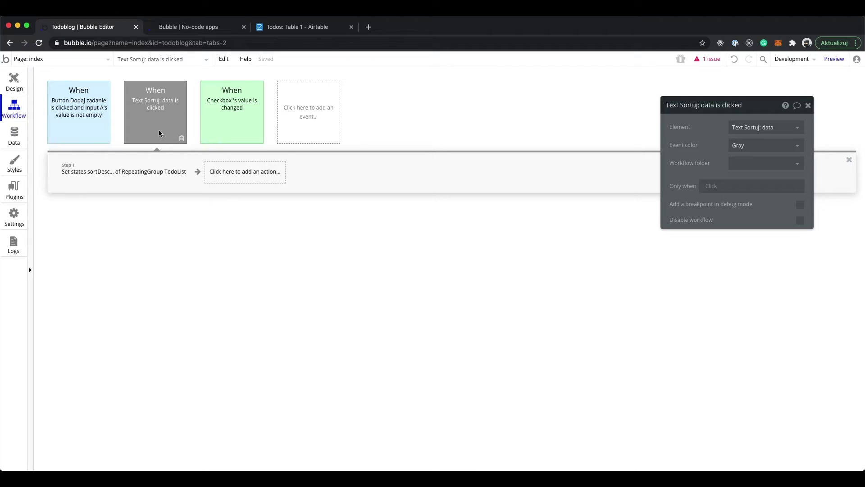
Replace the checkbox workflow's Make changes step with Airtable - Modify a record on Current cell's TodoList
click(247, 116)
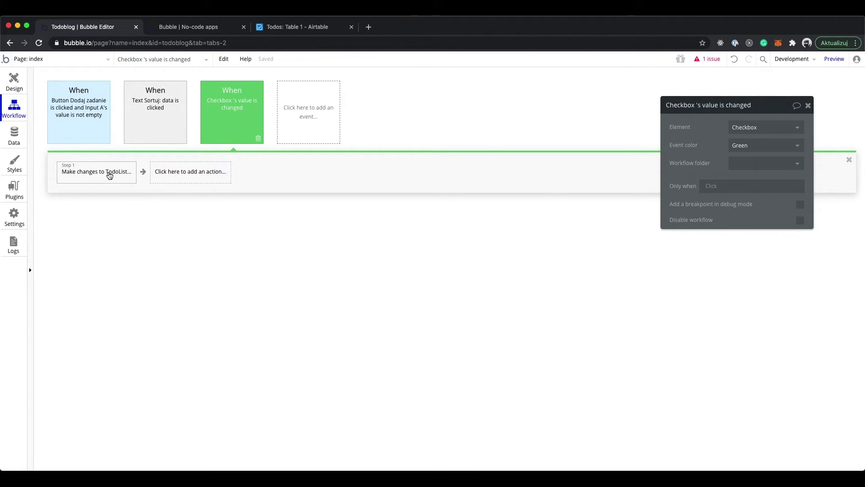
click(132, 178)
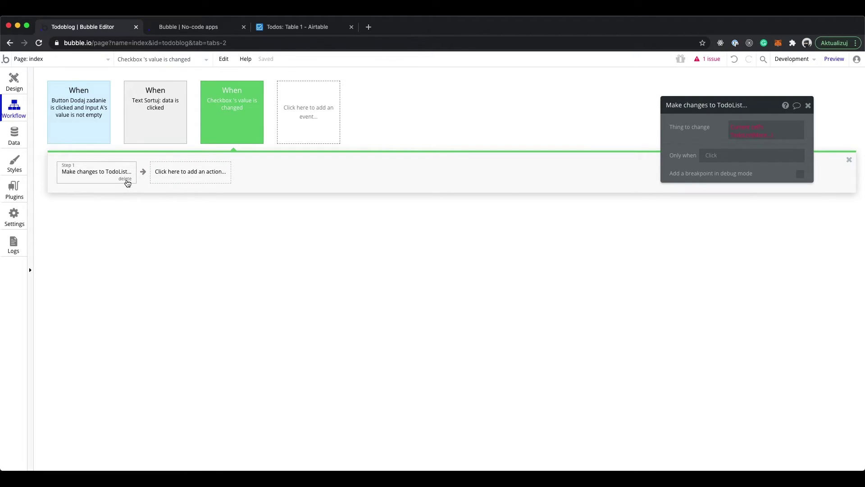
key(Delete)
click(95, 180)
mouse_move(92, 311)
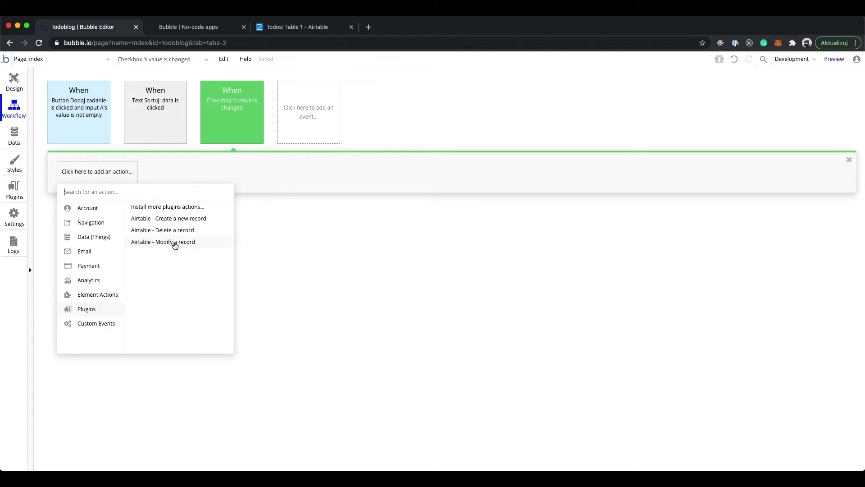
click(175, 242)
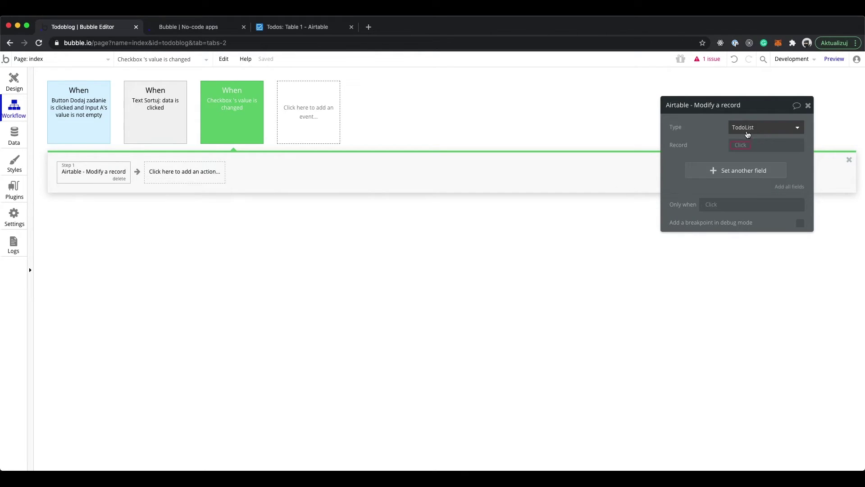
click(741, 145)
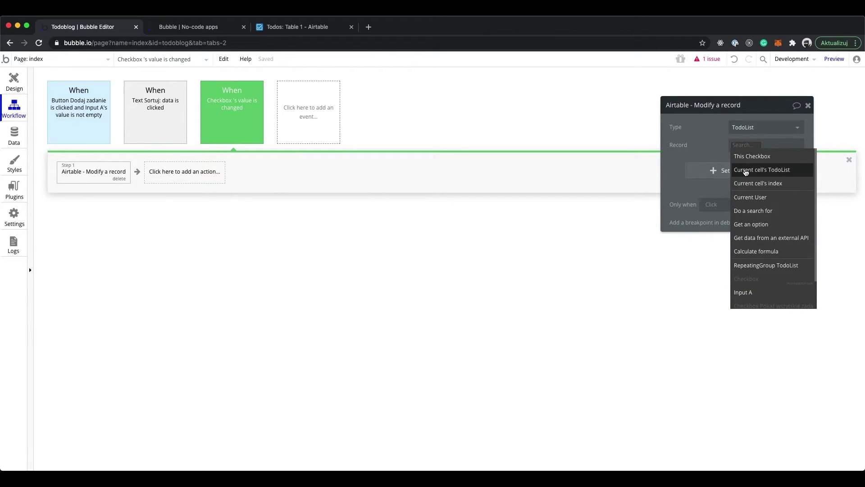
click(746, 170)
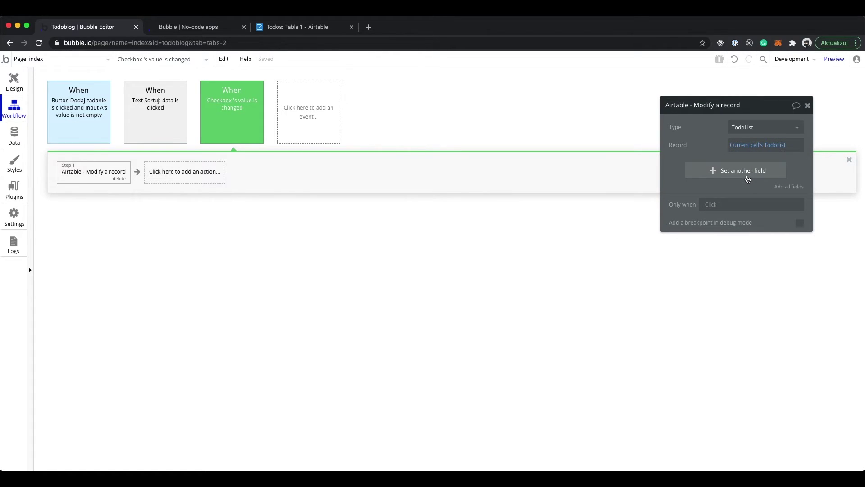
Set the modified record's Finished field to This Checkbox is checked
click(707, 175)
click(679, 168)
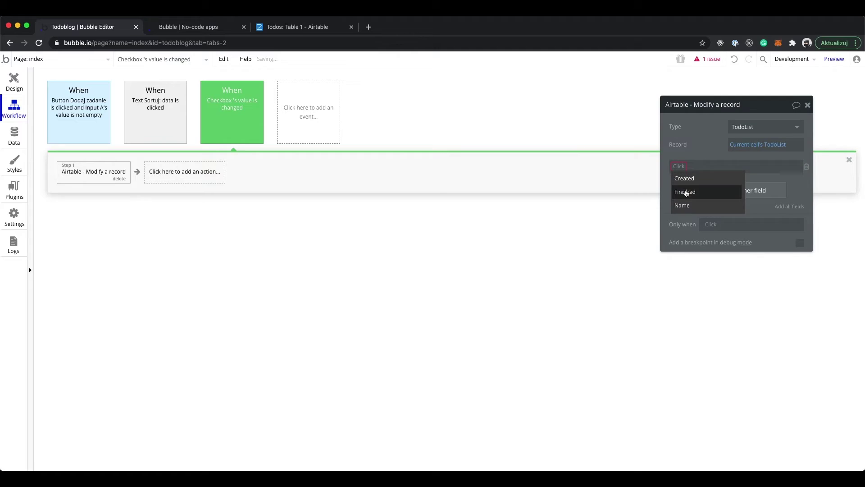
click(685, 191)
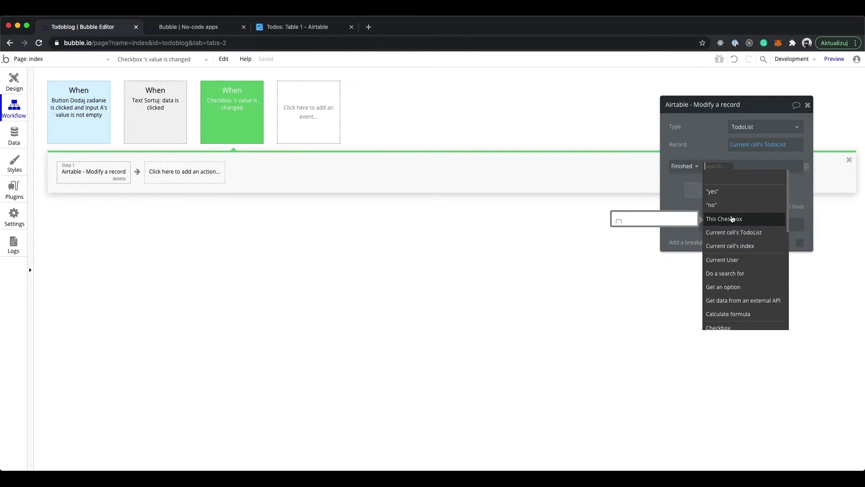
click(732, 218)
click(762, 178)
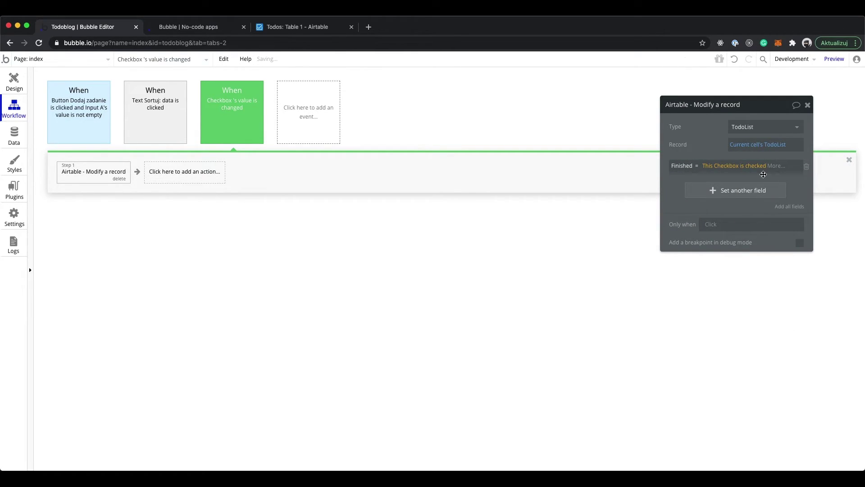
click(807, 105)
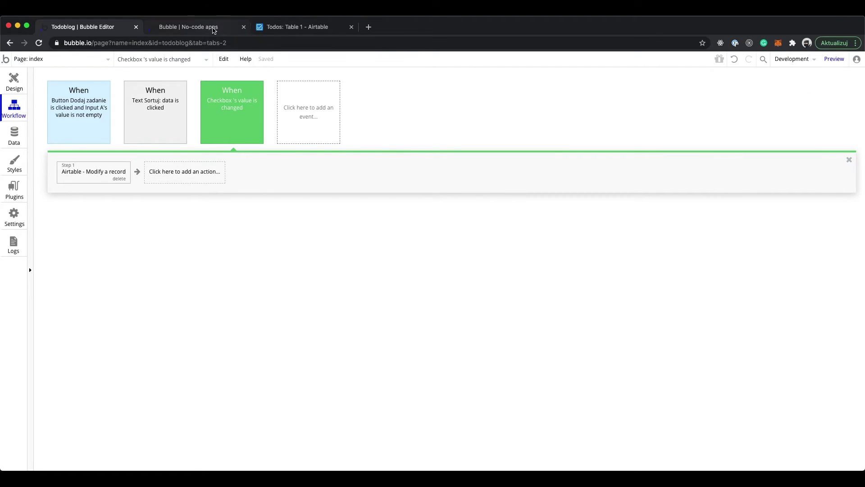
click(213, 27)
Reload the preview, add task test5, and tick its checkbox to mark it finished
click(245, 60)
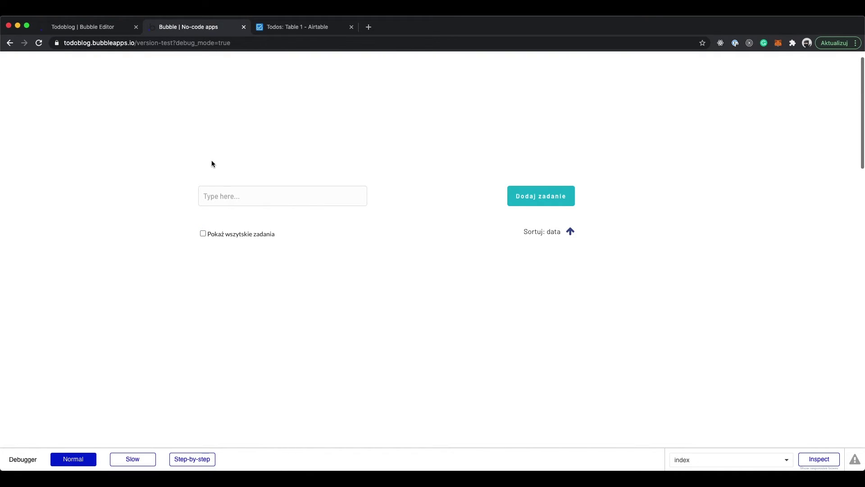
click(228, 192)
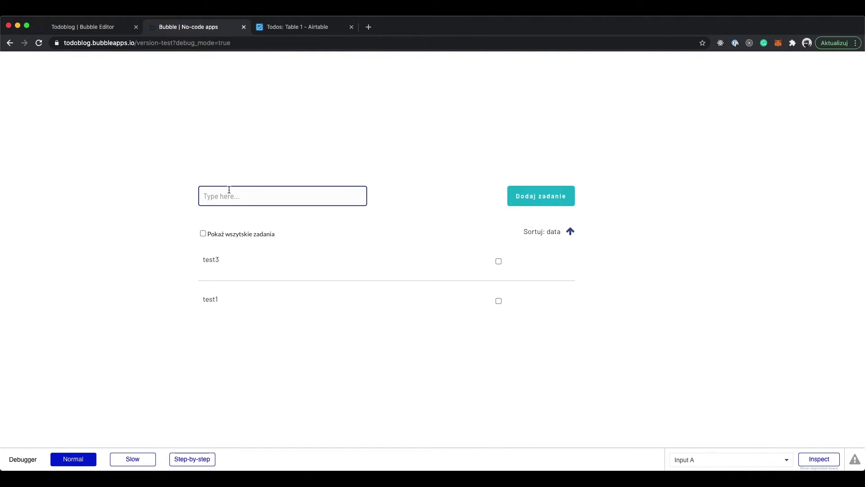
text(test5)
click(514, 190)
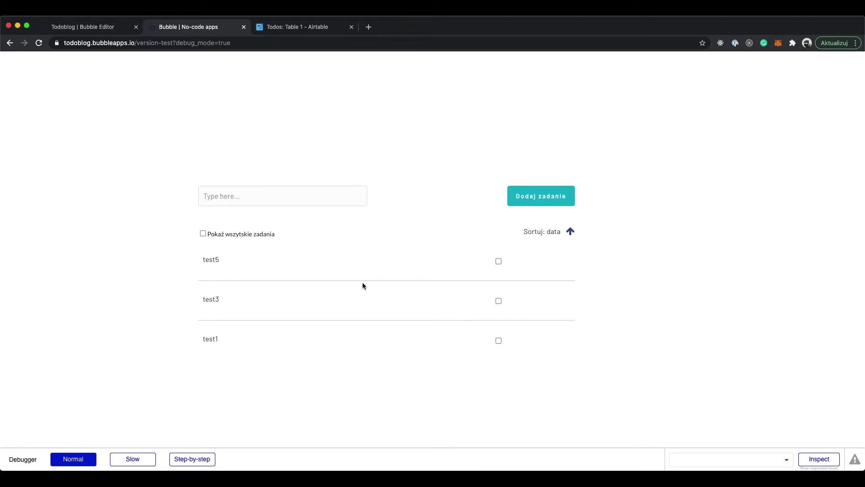
click(496, 261)
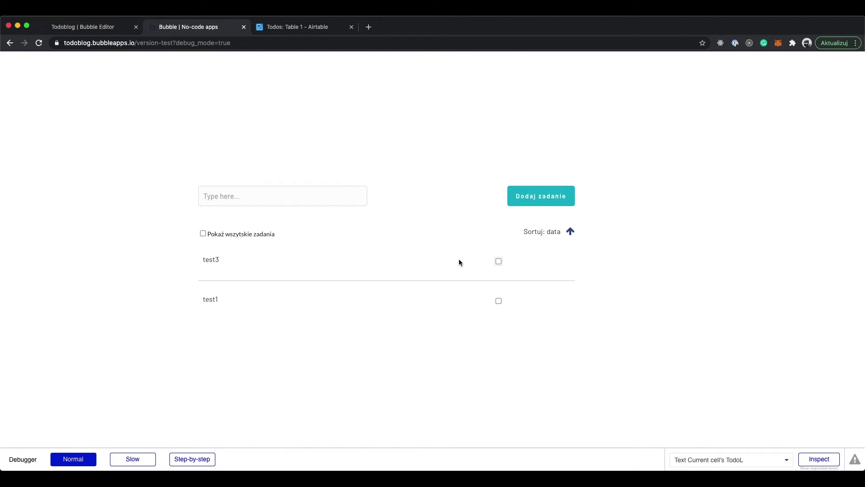
Tick Pokaż wszystkie zadania, then compare with Airtable, where test5 appears as a finished record
click(253, 234)
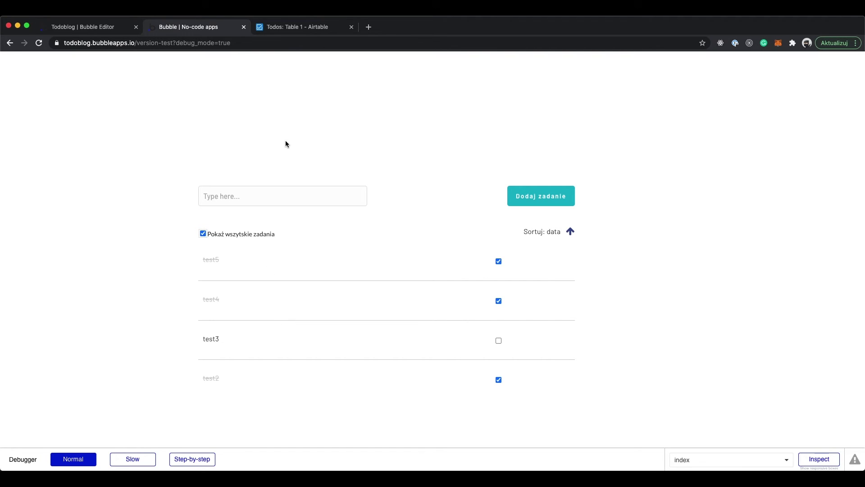
click(299, 28)
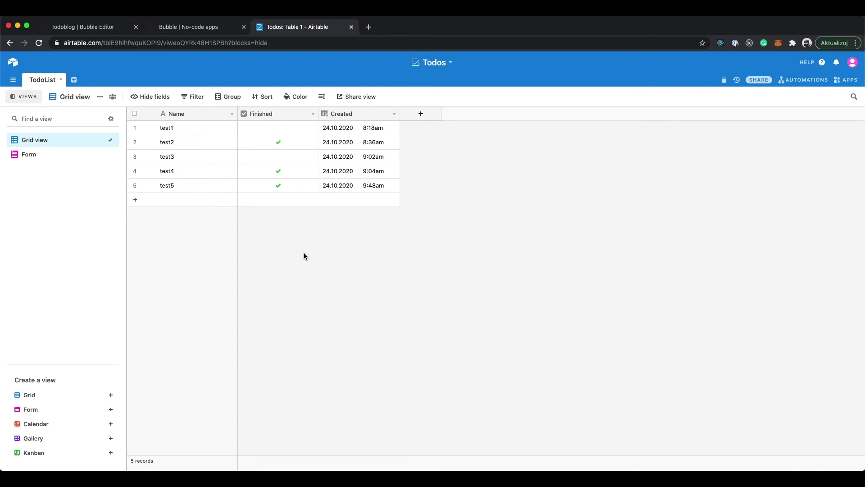
Open the TodoList table's Form view, a form asking only for Name
click(49, 154)
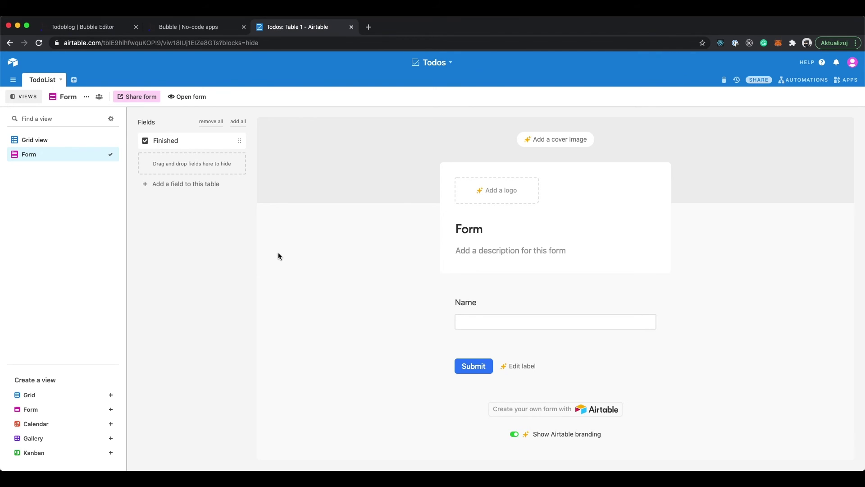
Switch back to the TodoList Grid view showing test2, test4 and test5 marked Finished
click(33, 141)
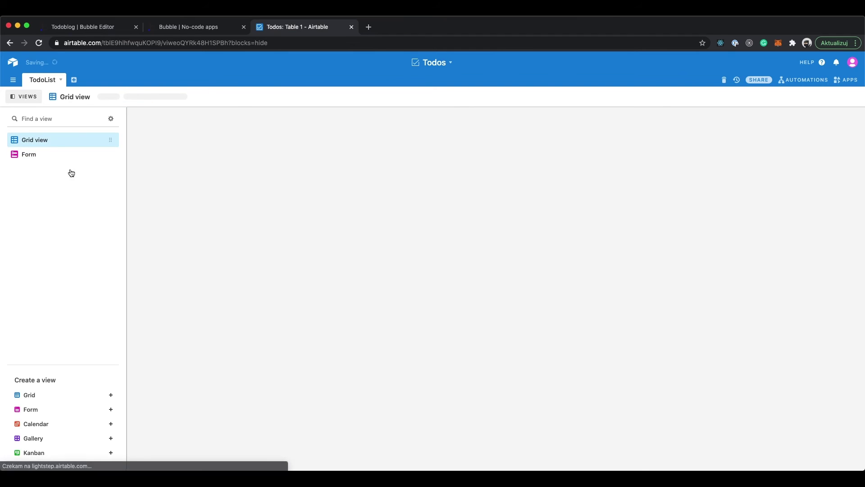